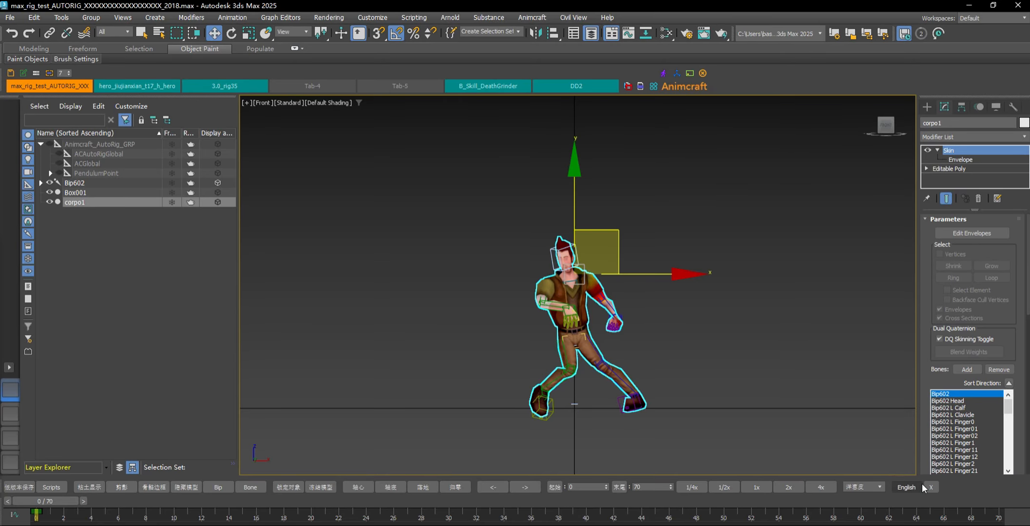
- Close and reopen the Animcraft animation toolbar, and switch its display language to English
left_click(927, 486)
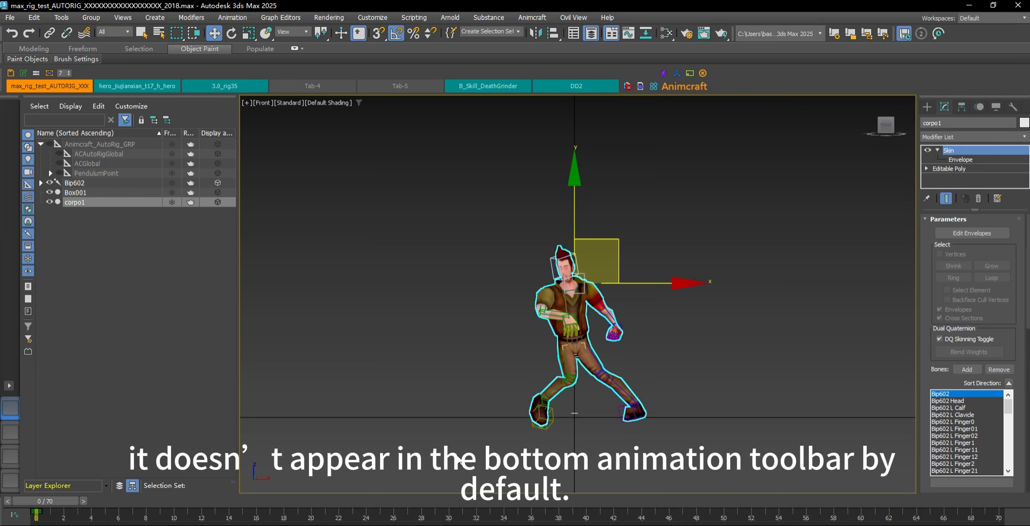
left_click(665, 73)
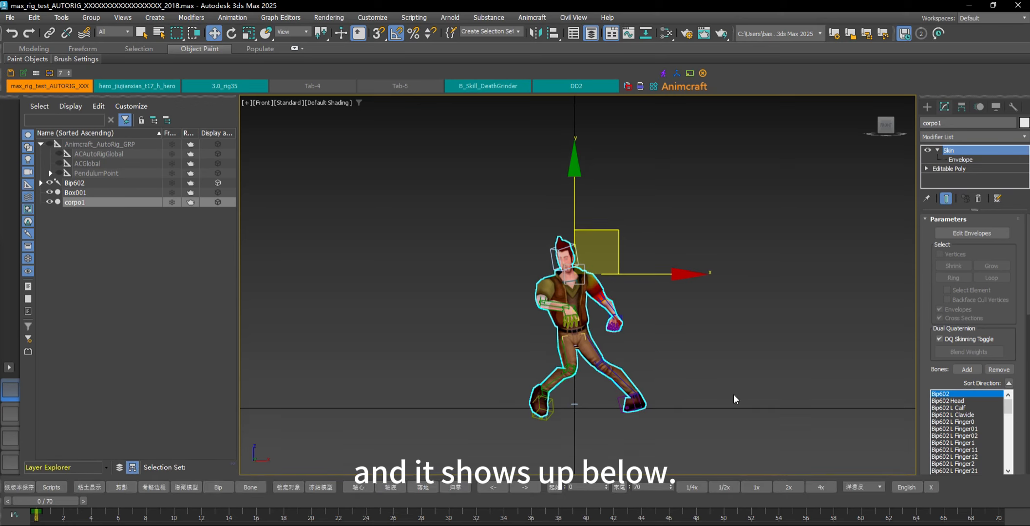
left_click(907, 487)
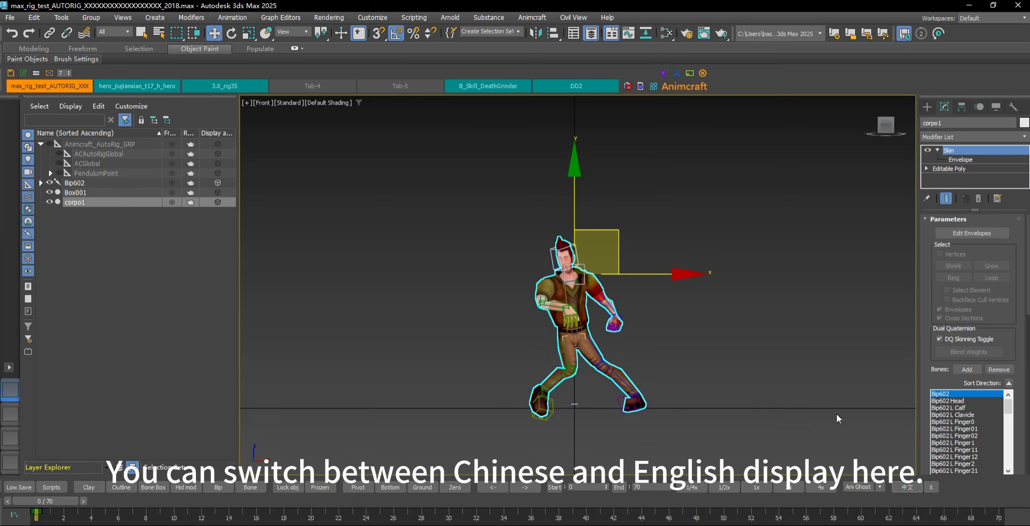
- Open the Ani Ghost tool, move its window clear of the character, and scrub the animation to frame 8
left_click(879, 488)
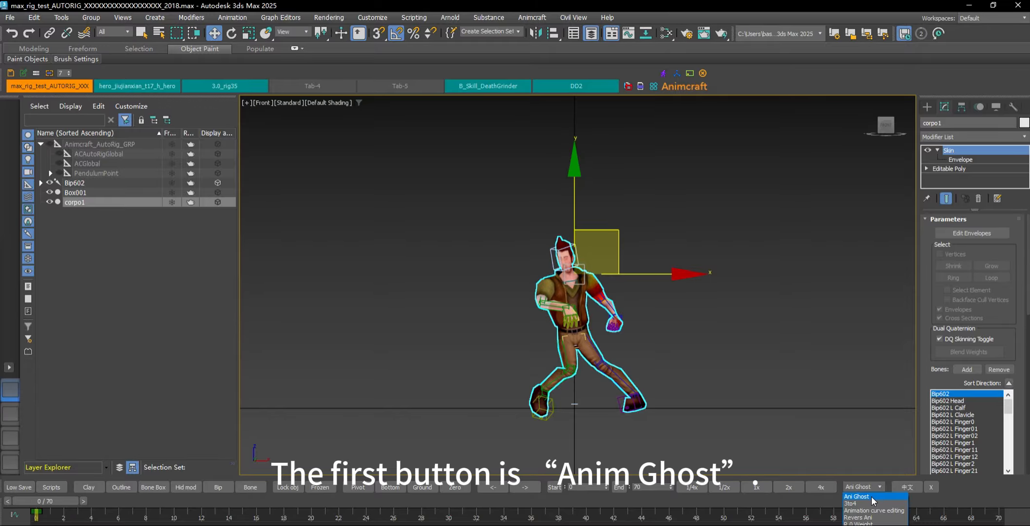
left_click(873, 496)
left_click_drag(581, 190, 279, 142)
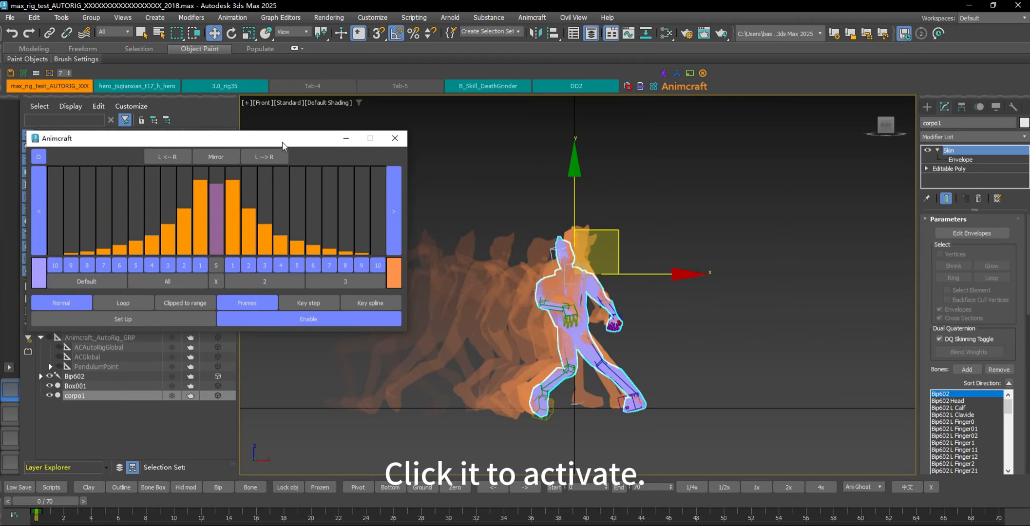
left_click_drag(38, 500, 153, 470)
- Clear the selection, select the corpo1 character mesh, and set it up as the ghosted object
left_click(668, 412)
middle_click_drag(695, 355, 837, 356)
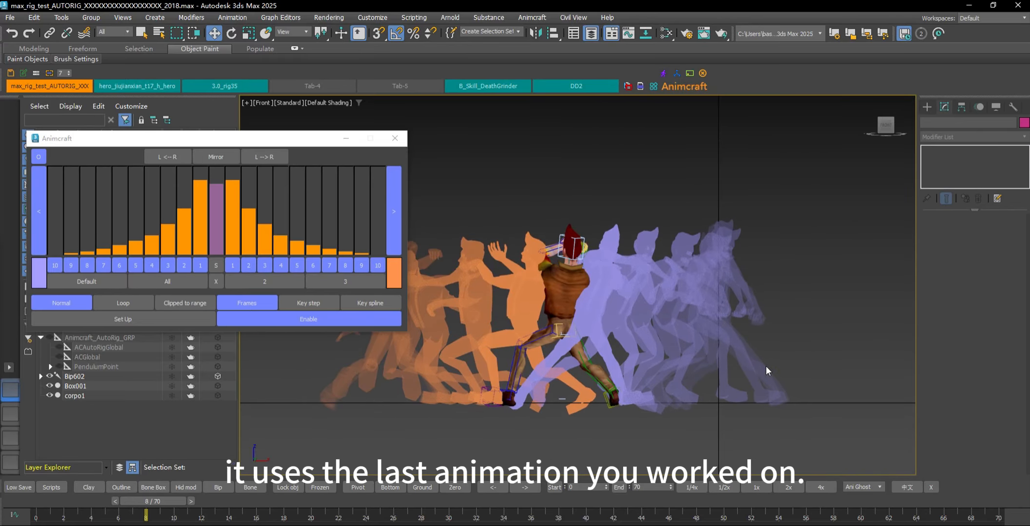
left_click(569, 312)
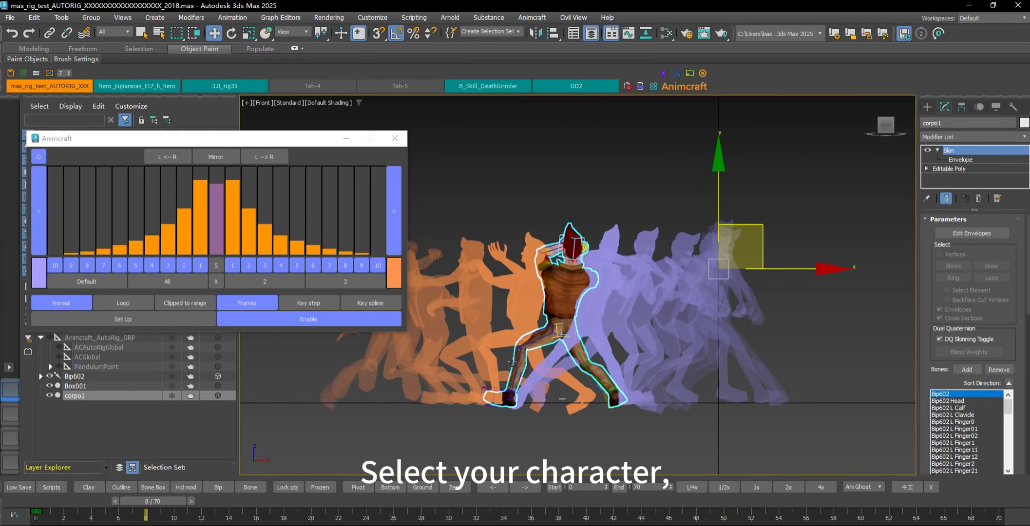
left_click(110, 316)
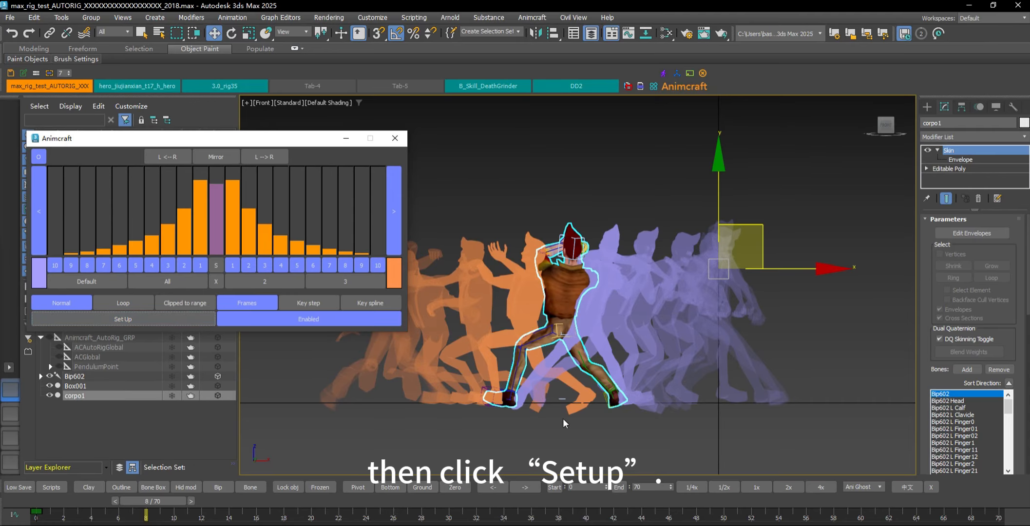
- Select the flat Box001 object below the character and set up the ghost effect on it
scroll(542, 407, "down", 5)
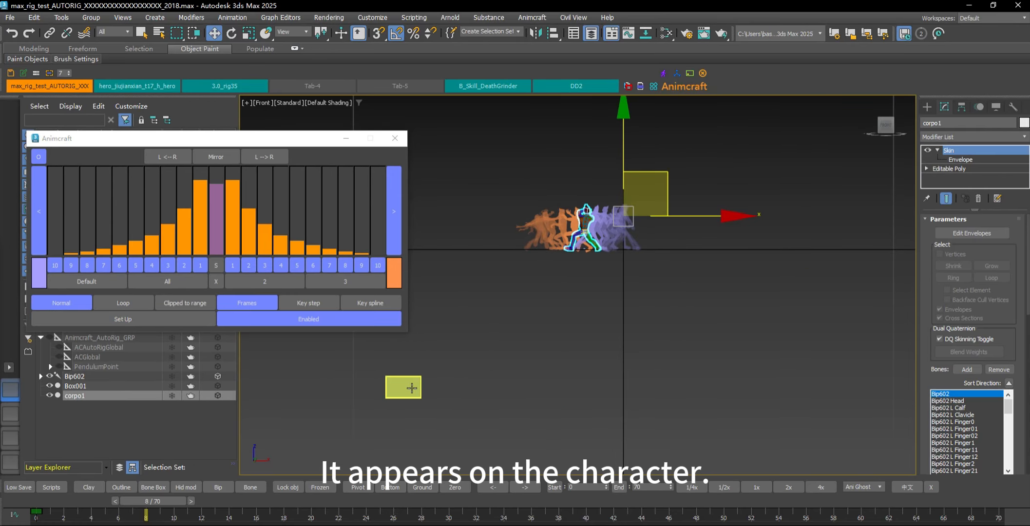
left_click(407, 388)
left_click(110, 321)
middle_click_drag(545, 379, 650, 393)
middle_click_drag(708, 312, 537, 368)
scroll(527, 320, "up", 5)
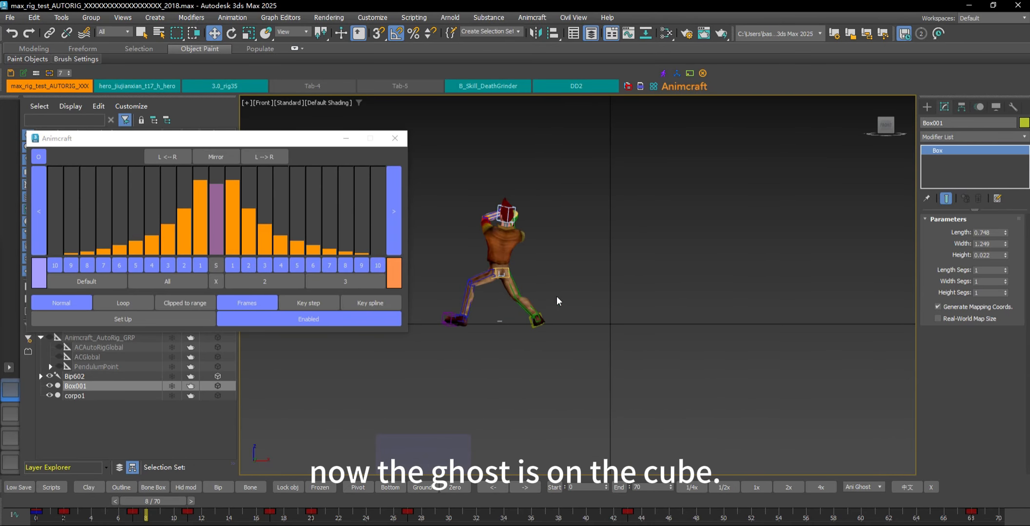
- Set up the ghost effect on the corpo1 character again and reposition the ghost window
middle_click_drag(537, 258, 627, 311)
left_click(619, 306)
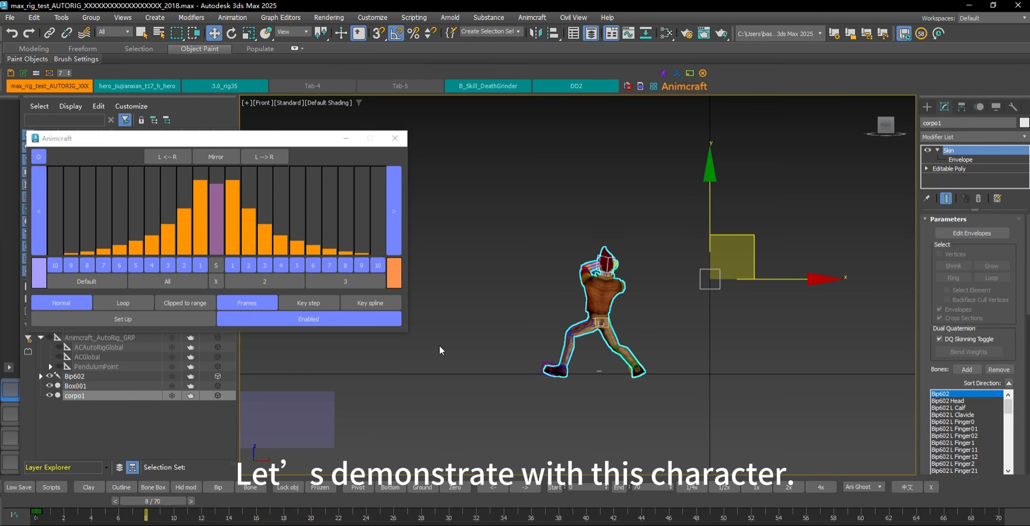
left_click(123, 318)
scroll(683, 334, "up", 3)
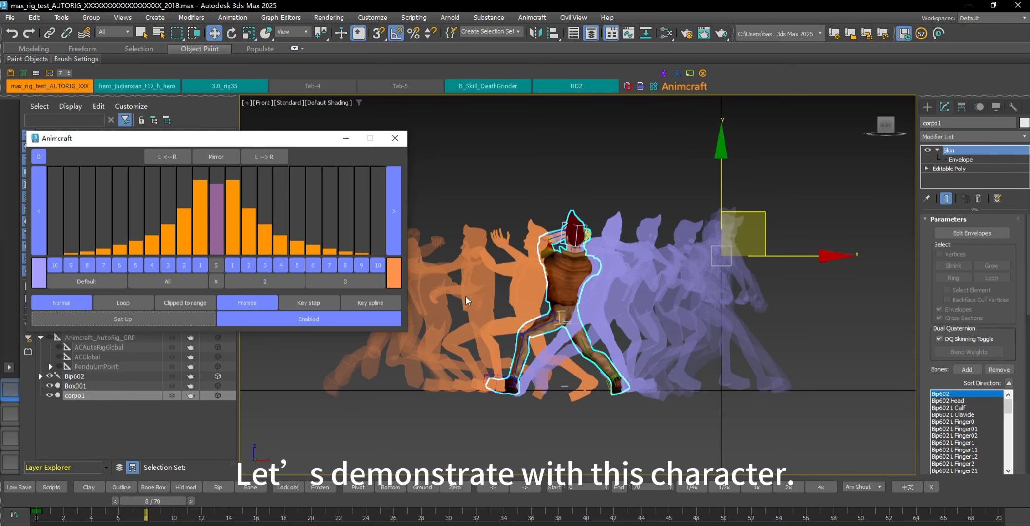
left_click_drag(271, 137, 284, 187)
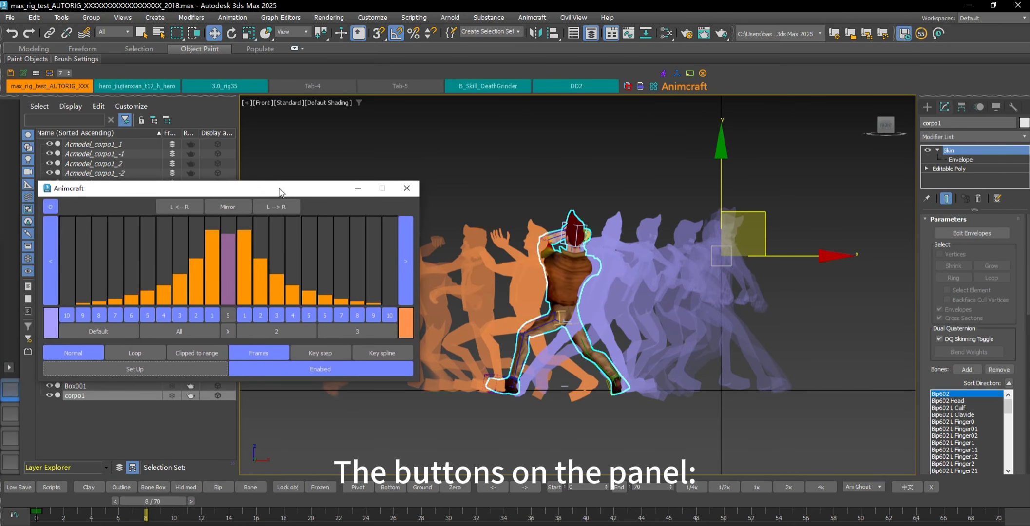
- Switch the ghosts to solid 3D display and back to flat display
middle_click_drag(415, 137, 487, 143)
scroll(489, 144, "up", 3)
scroll(646, 206, "down", 3)
middle_click_drag(647, 206, 613, 204)
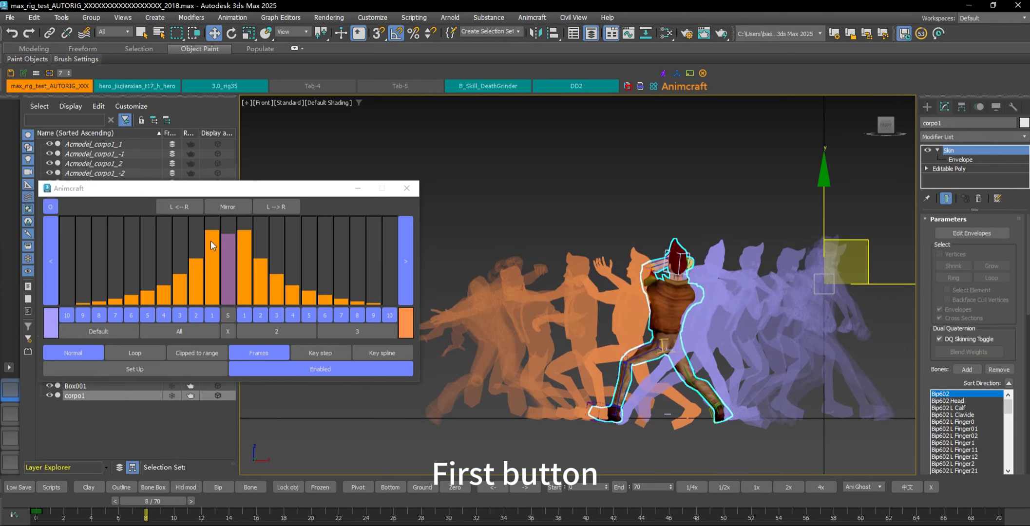
left_click(51, 207)
scroll(620, 323, "up", 2)
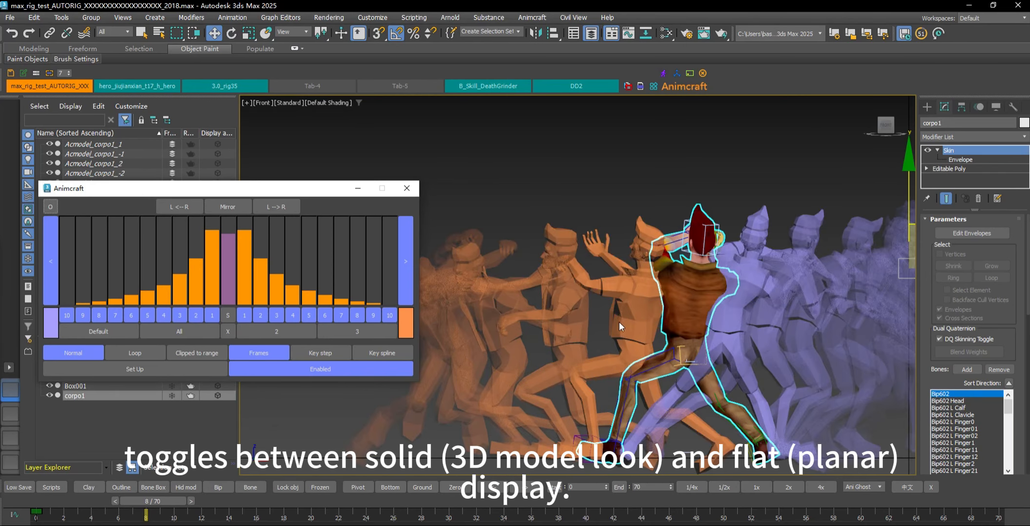
left_click(48, 207)
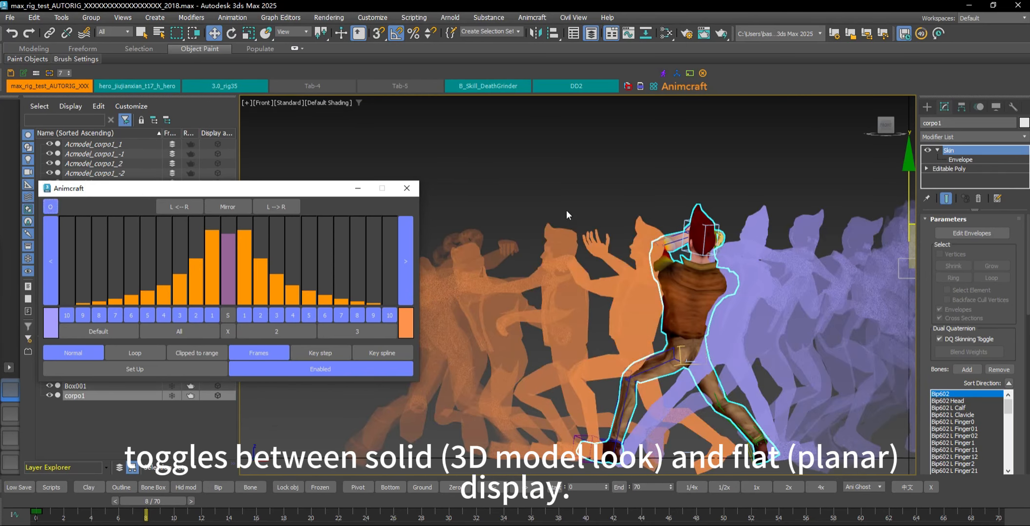
- Display the ghosts as solid 3D models and scrub the animation to frame 6
middle_click_drag(646, 224, 600, 195)
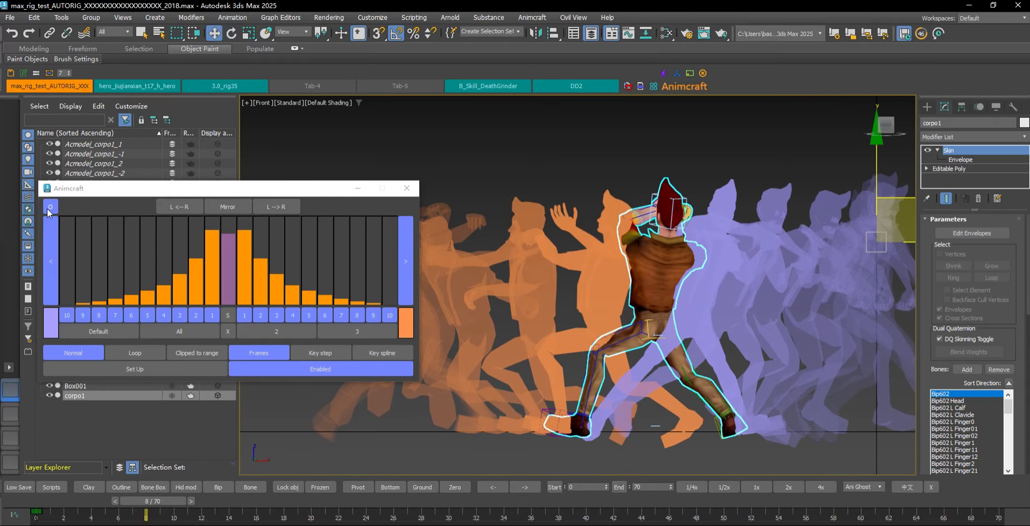
middle_click_drag(649, 262, 549, 286)
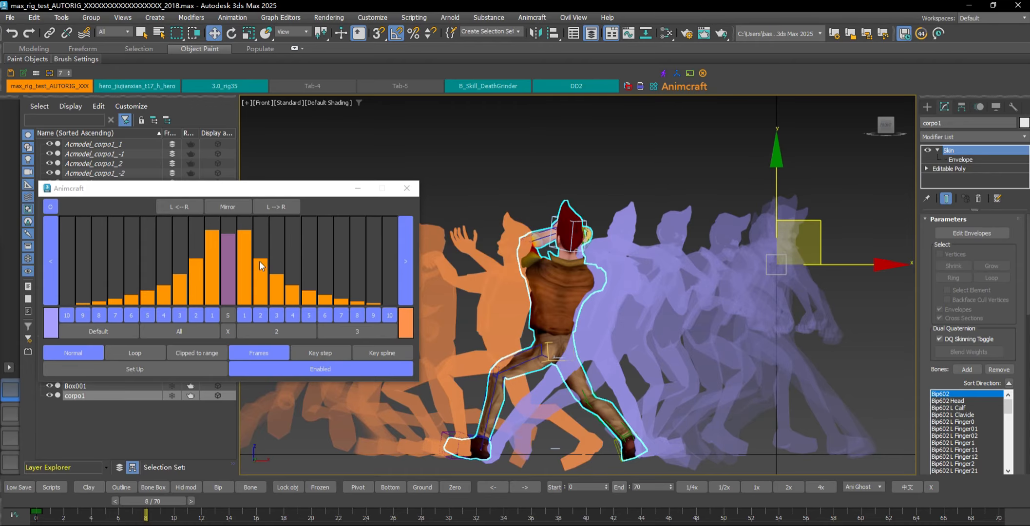
left_click(51, 208)
middle_click_drag(591, 197, 740, 204)
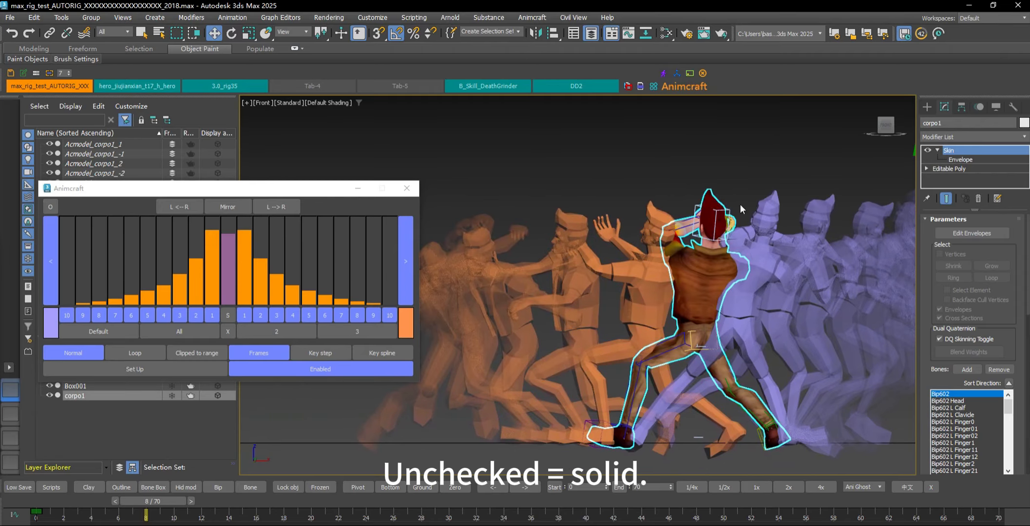
left_click_drag(129, 495, 125, 472)
middle_click_drag(625, 397, 486, 431)
middle_click_drag(517, 307, 545, 265)
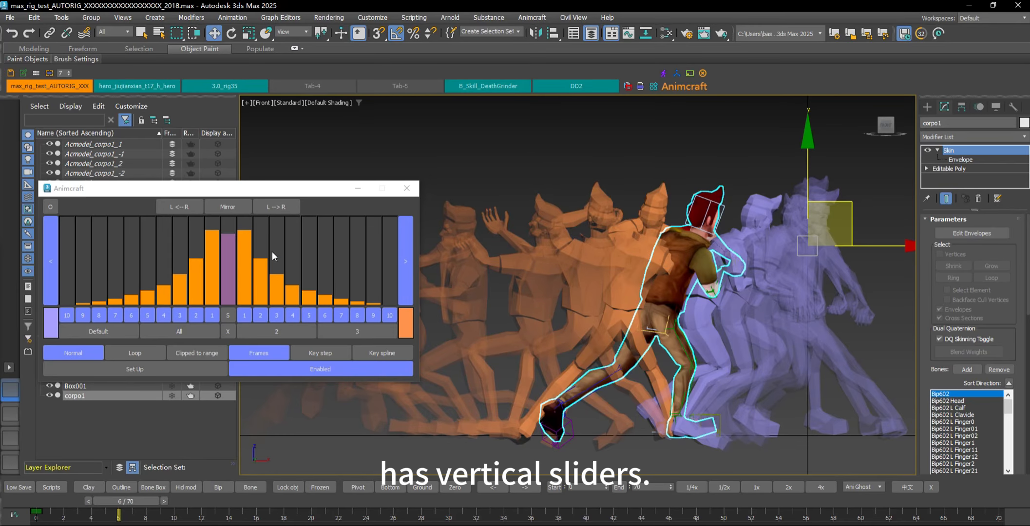
- Reshape the fade sliders of the previous and next ghost frames, then apply the Default preset
mouse_move(246, 232)
left_mouse_down()
mouse_move(250, 220)
mouse_move(244, 279)
mouse_move(244, 227)
left_mouse_up()
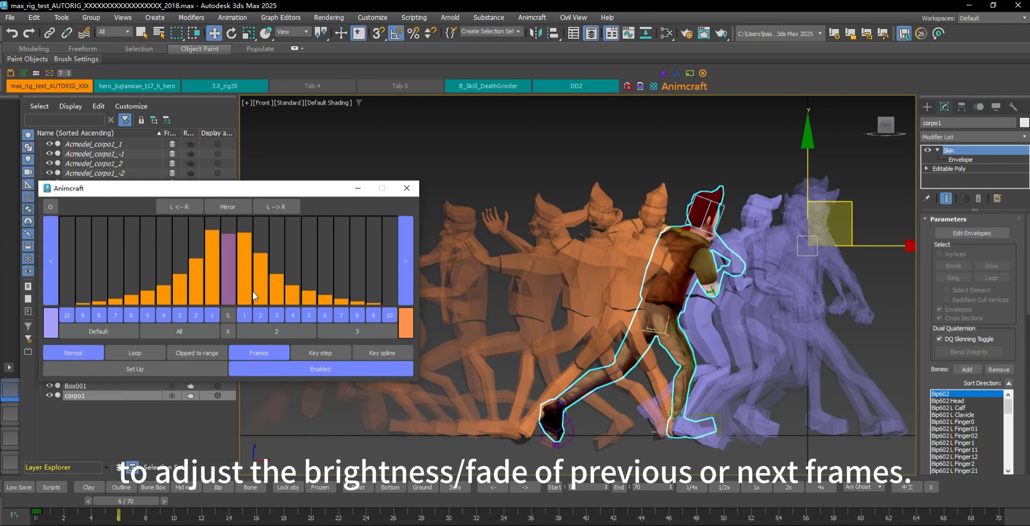
mouse_move(245, 235)
left_mouse_down()
mouse_move(246, 256)
mouse_move(243, 226)
mouse_move(246, 270)
mouse_move(246, 228)
mouse_move(315, 247)
mouse_move(103, 269)
mouse_move(365, 270)
mouse_move(216, 285)
mouse_move(146, 246)
mouse_move(292, 257)
left_mouse_up()
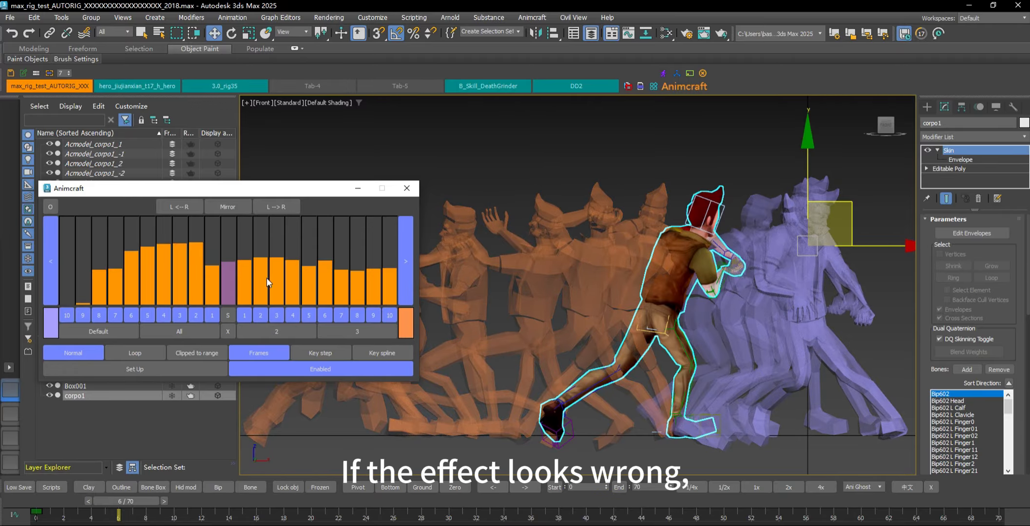
left_click(111, 331)
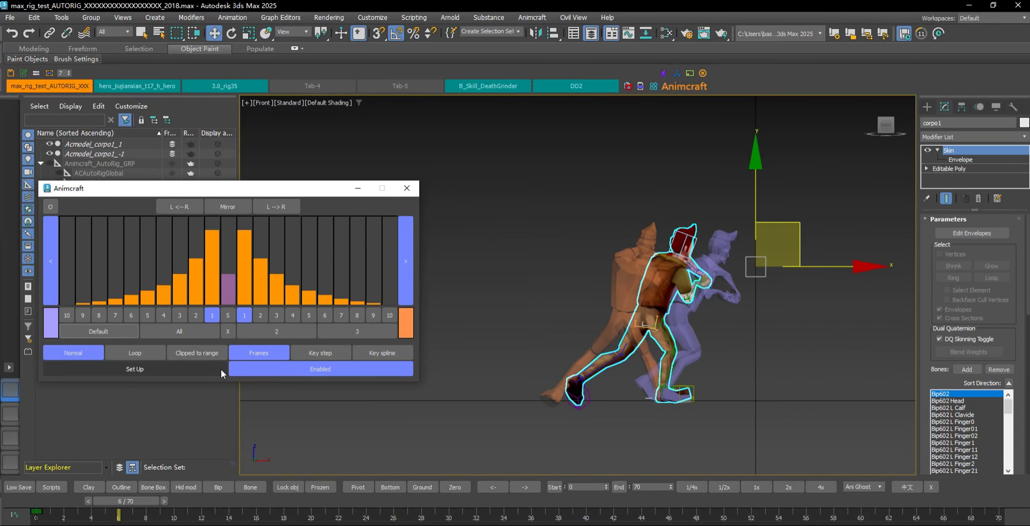
- Scrub to frame 7 to examine the ghosts one frame before and after the pose
scroll(570, 329, "up", 3)
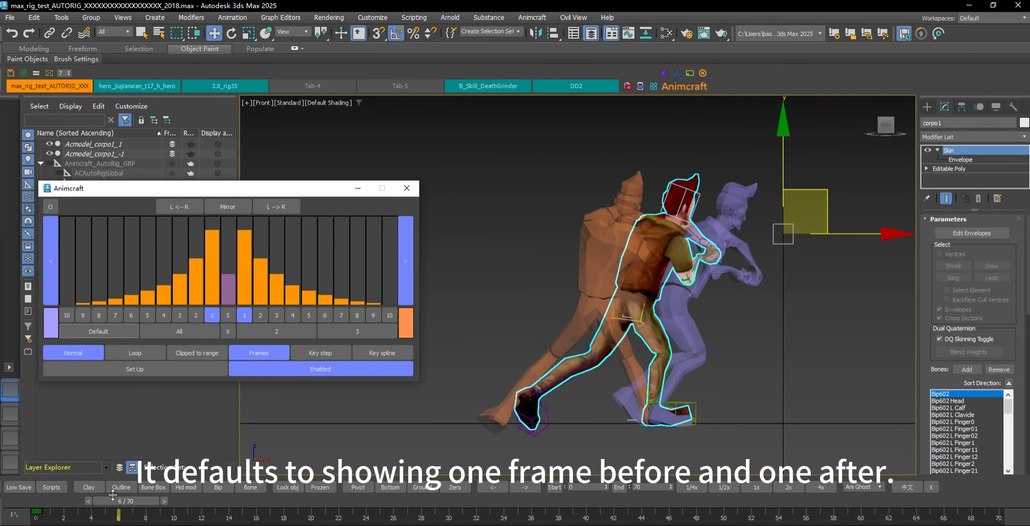
left_click(163, 501)
left_click(164, 501)
mouse_move(166, 499)
left_mouse_down()
mouse_move(120, 496)
mouse_move(145, 499)
left_mouse_up()
middle_click_drag(556, 383, 580, 391)
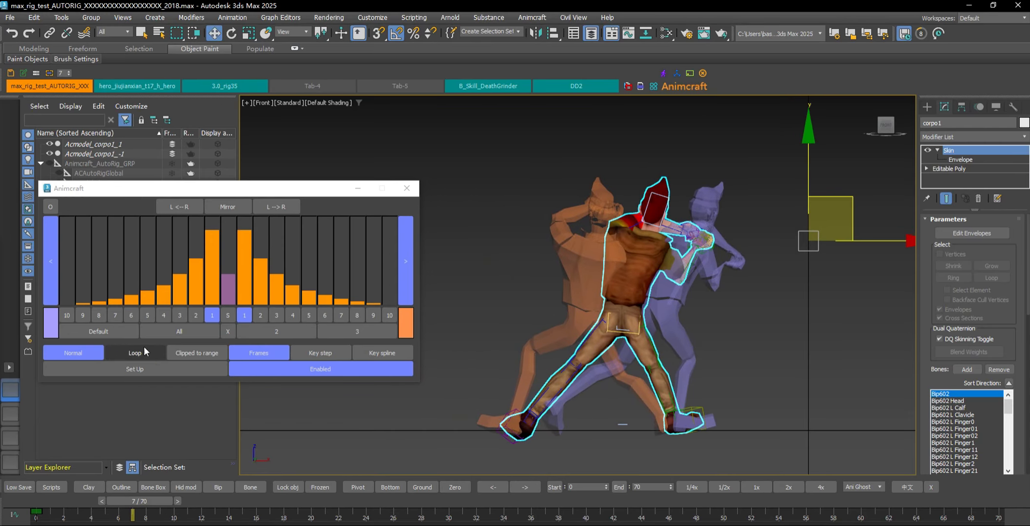
- Show all ten previous and ten next ghost frames and scrub to frame 8
left_click(179, 333)
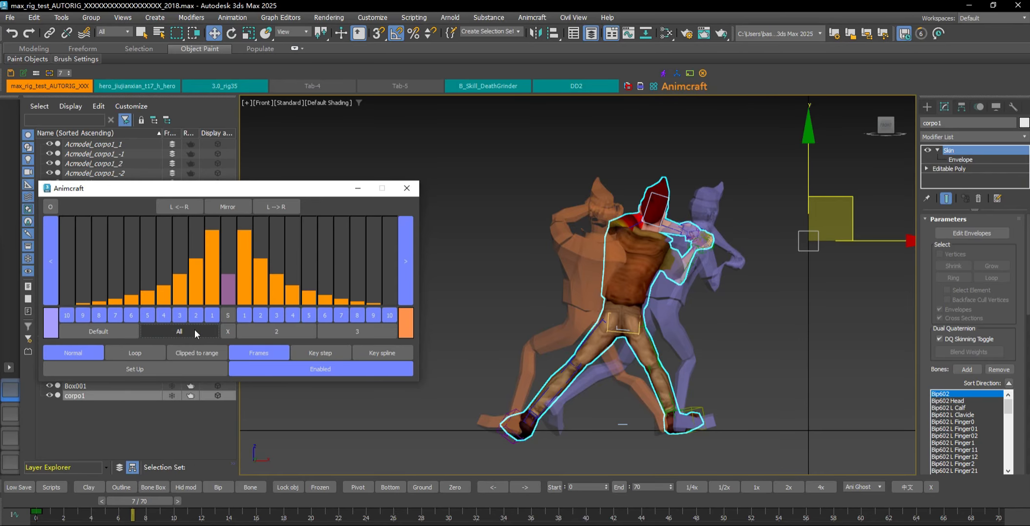
scroll(471, 412, "down", 3)
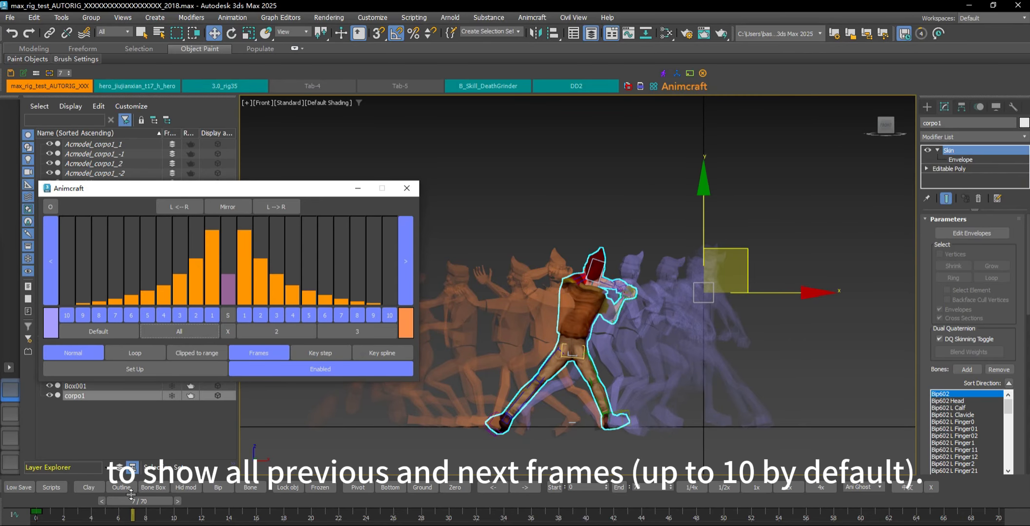
mouse_move(148, 505)
left_mouse_down()
mouse_move(466, 502)
mouse_move(129, 488)
mouse_move(220, 489)
mouse_move(144, 487)
left_mouse_up()
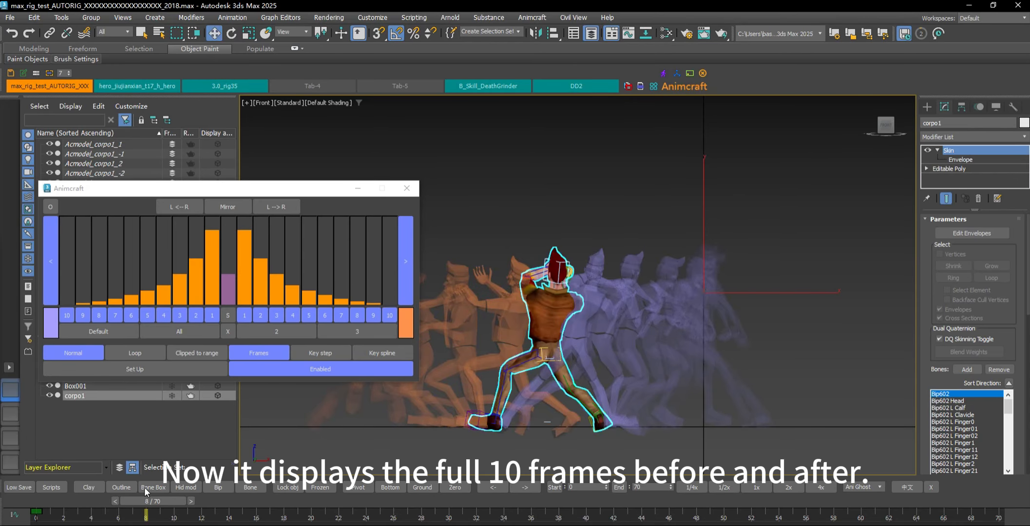
- Limit the ghosts to every second frame and check them on the timeline
left_click(300, 327)
left_click_drag(141, 504, 163, 492)
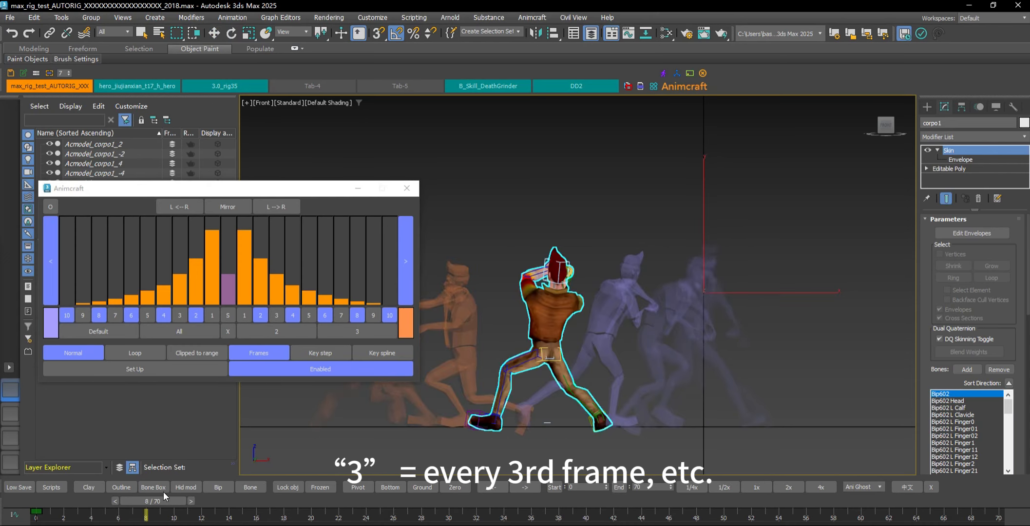
key("w")
- Limit the ghosts to every third frame and scrub the animation to frame 7
left_click(360, 334)
middle_click_drag(538, 393, 598, 388)
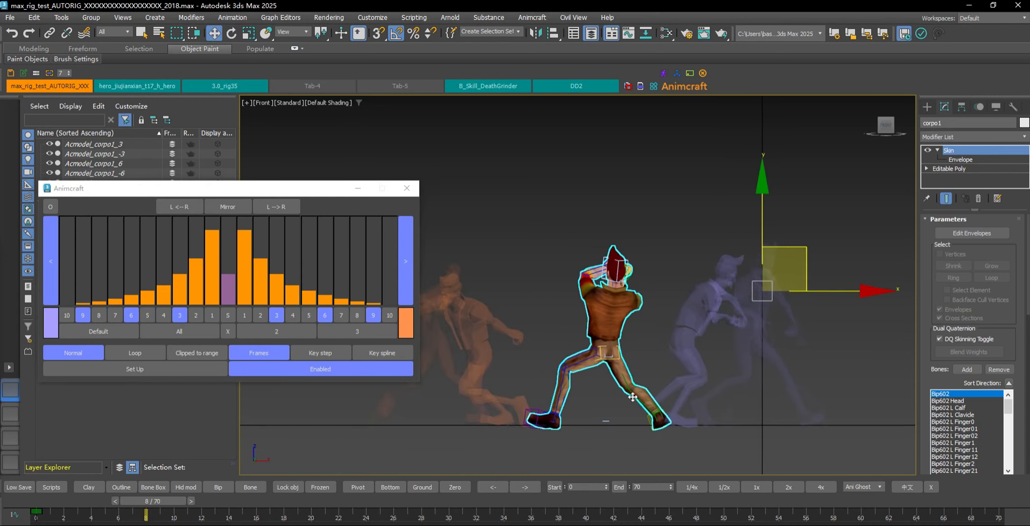
scroll(561, 412, "down", 3)
mouse_move(170, 503)
left_mouse_down()
mouse_move(252, 503)
mouse_move(100, 495)
mouse_move(157, 495)
left_mouse_up()
- Enable the missing next-frame ghosts 1, 2, 4, 5, 7, 8 and 10
left_click(242, 319)
left_click(260, 316)
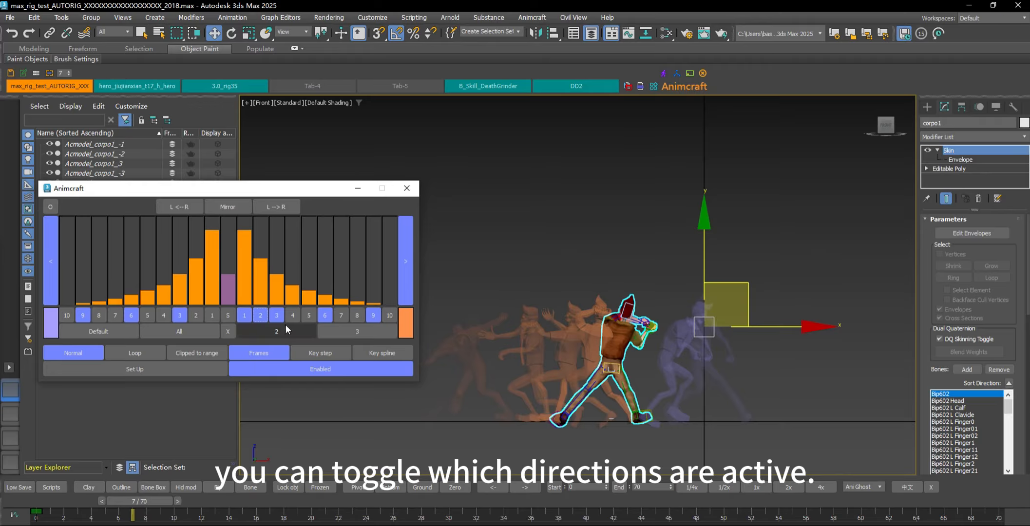
left_click(293, 316)
left_click(308, 316)
left_click(341, 316)
left_click(389, 316)
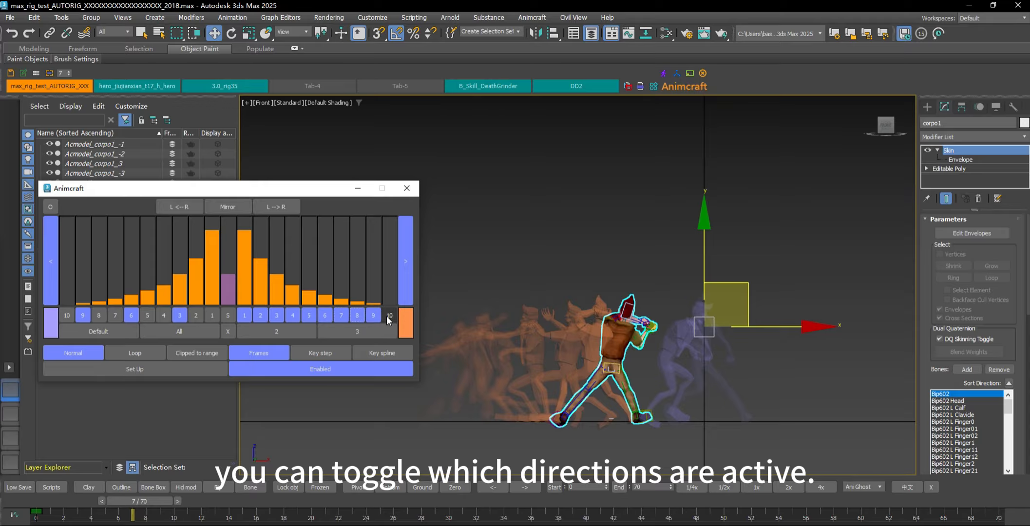
- Enable the S ghost and the previous-frame ghosts 1, 2, 4, 5 and 7
left_click(226, 316)
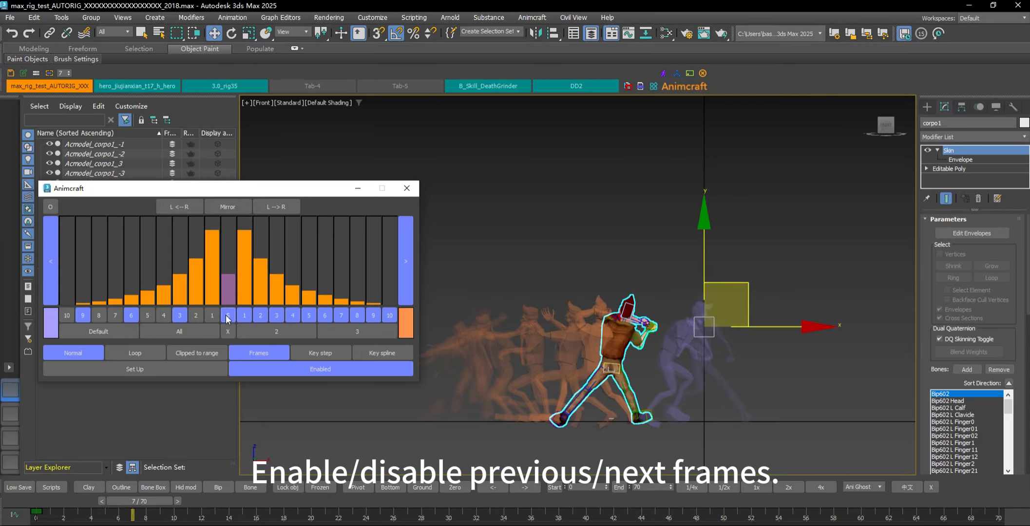
left_click(212, 315)
left_click(196, 315)
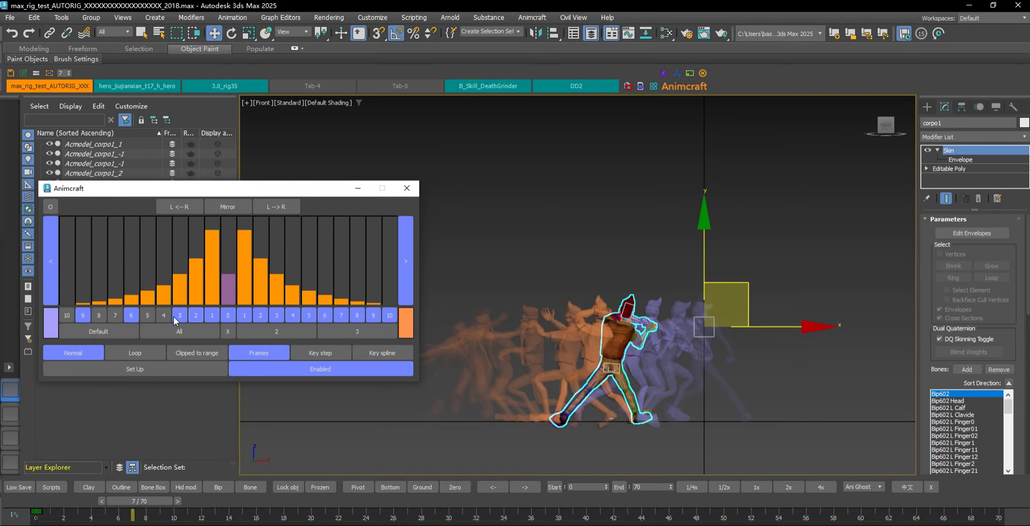
left_click(163, 315)
left_click(131, 316)
left_click(115, 316)
left_click(133, 316)
left_click(148, 317)
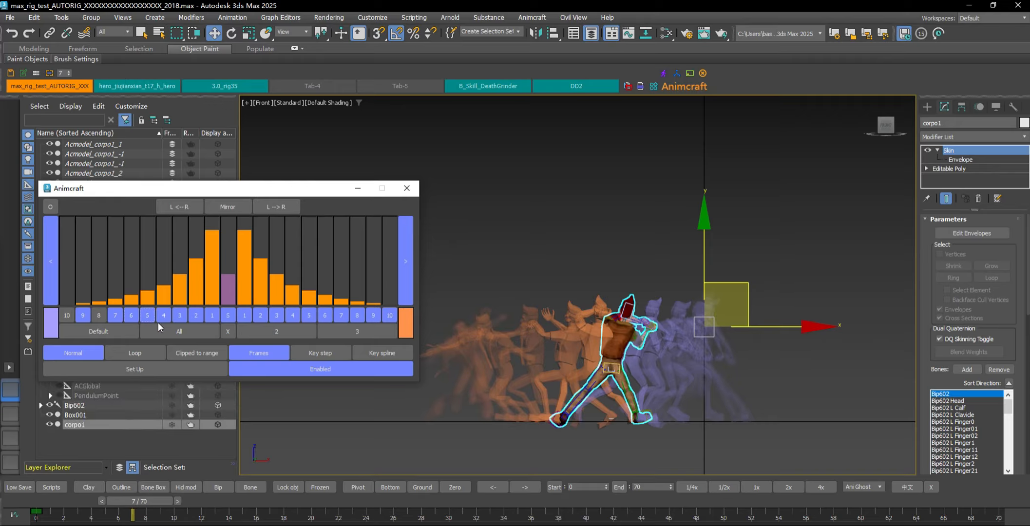
- Enable all ghost frames, disable them all, and enable them all again
left_click(170, 336)
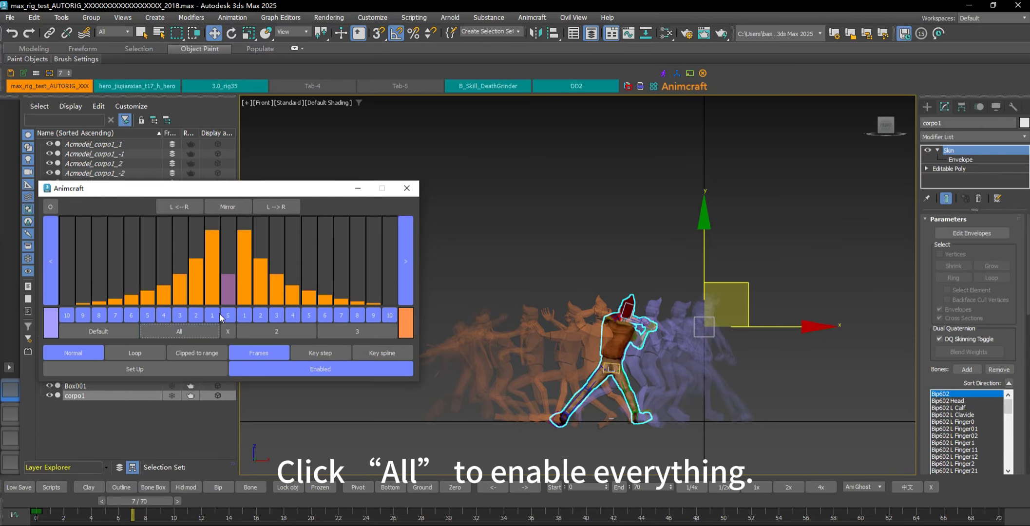
left_click(227, 332)
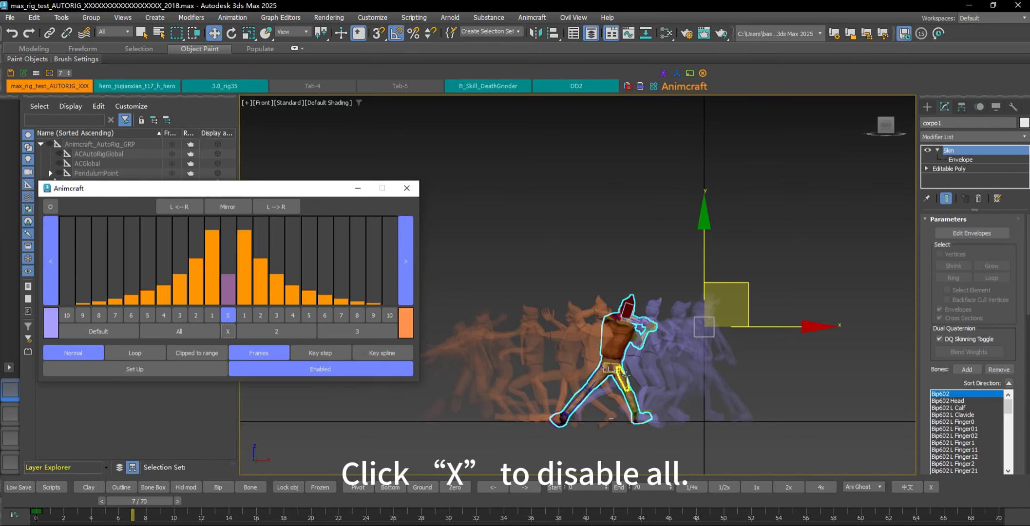
scroll(598, 383, "up", 4)
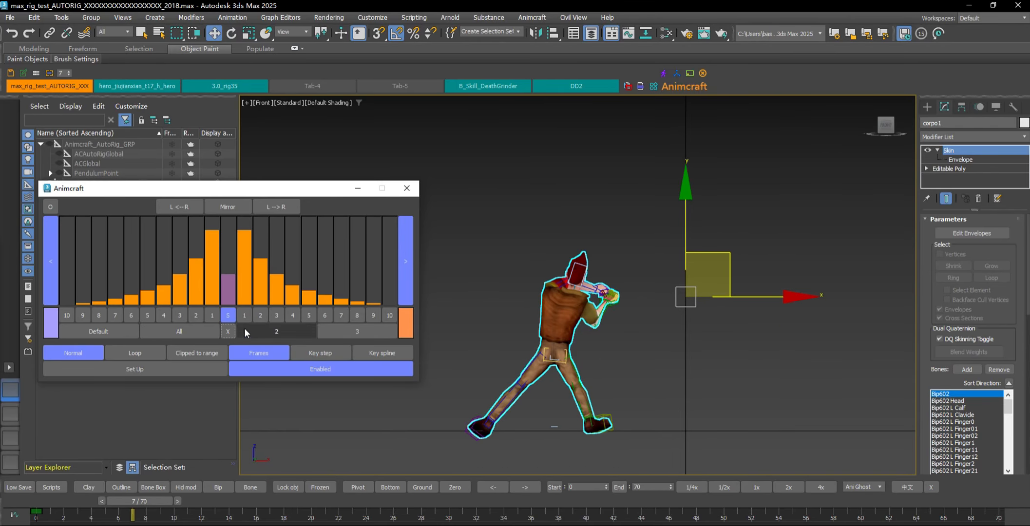
left_click(180, 332)
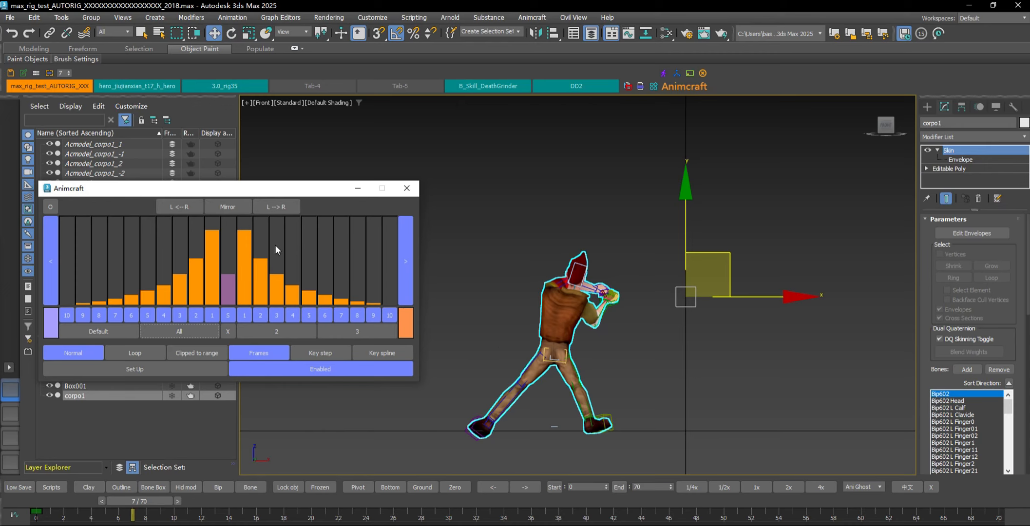
- Raise the S bar in the fade graph and restore the default ghost settings
left_click_drag(227, 272, 230, 228)
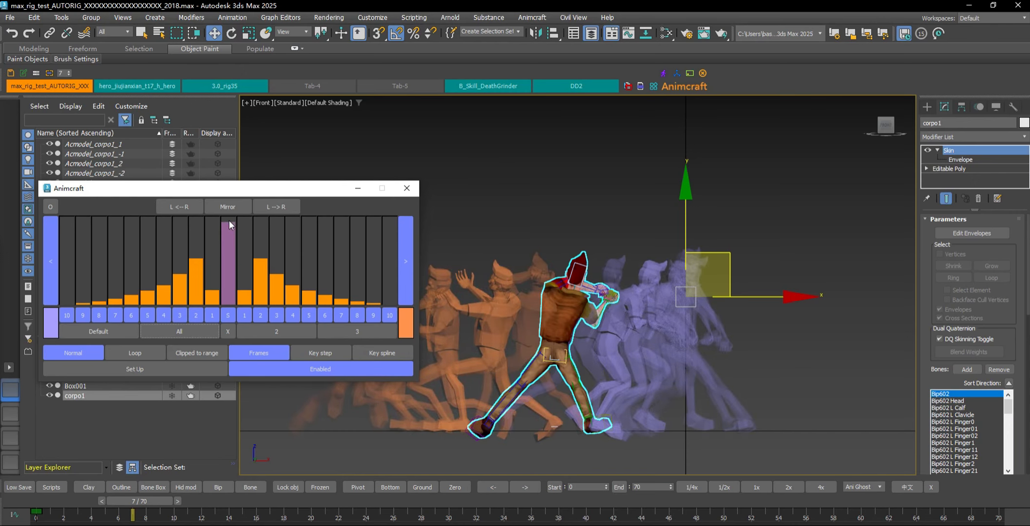
left_click(113, 335)
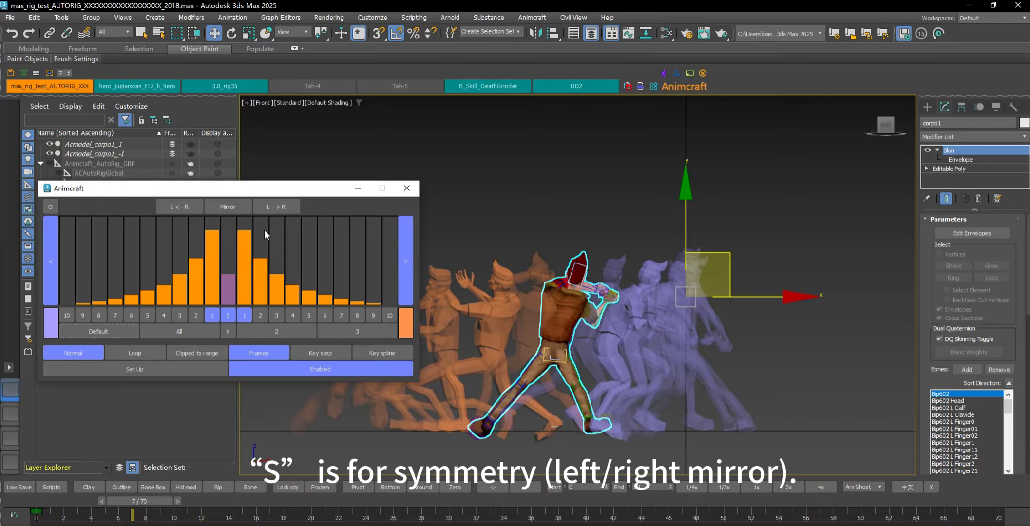
- With symmetry on, even out the next-frame fade bars and reshape them to descend from frame 1 to frame 9
mouse_move(264, 229)
left_mouse_down()
mouse_move(247, 232)
mouse_move(372, 241)
left_mouse_up()
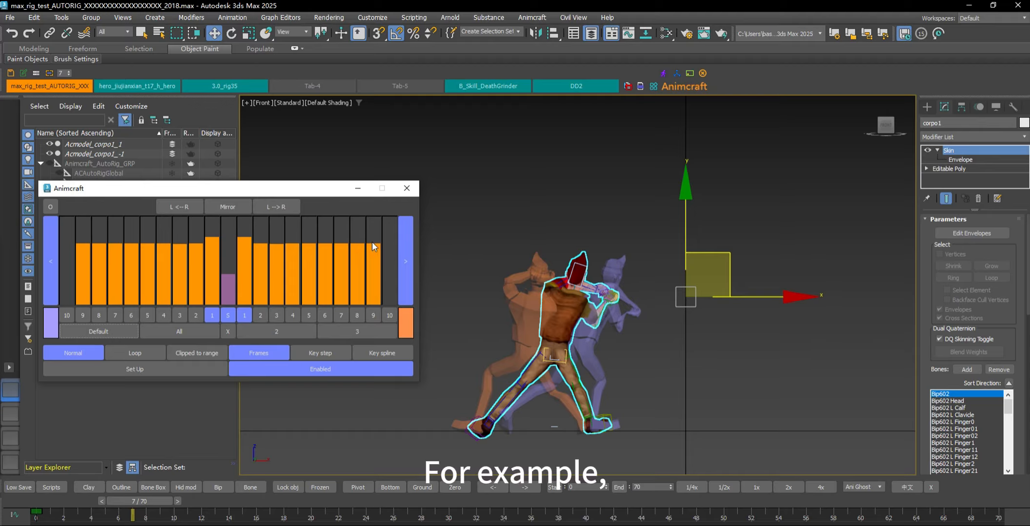
left_click(297, 248)
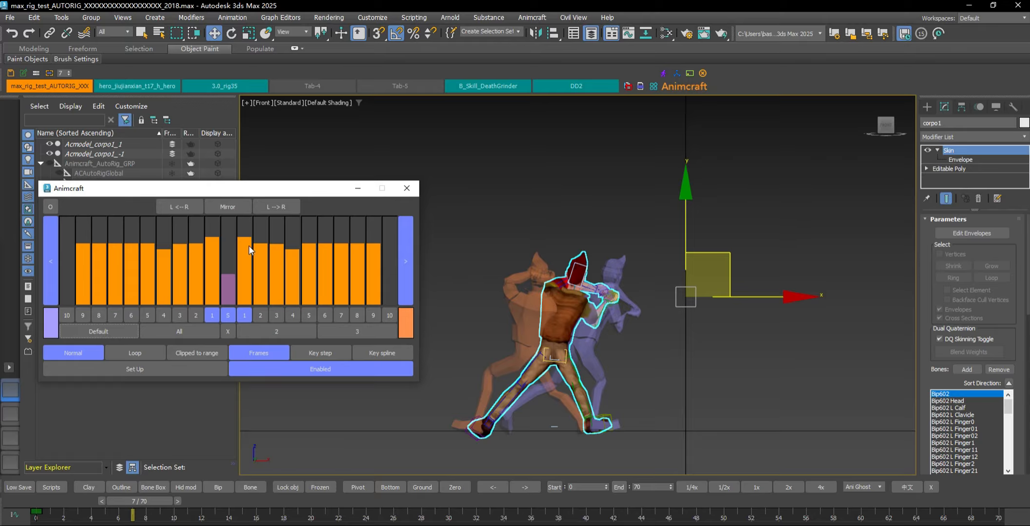
mouse_move(249, 250)
left_mouse_down()
mouse_move(360, 270)
mouse_move(372, 282)
left_mouse_up()
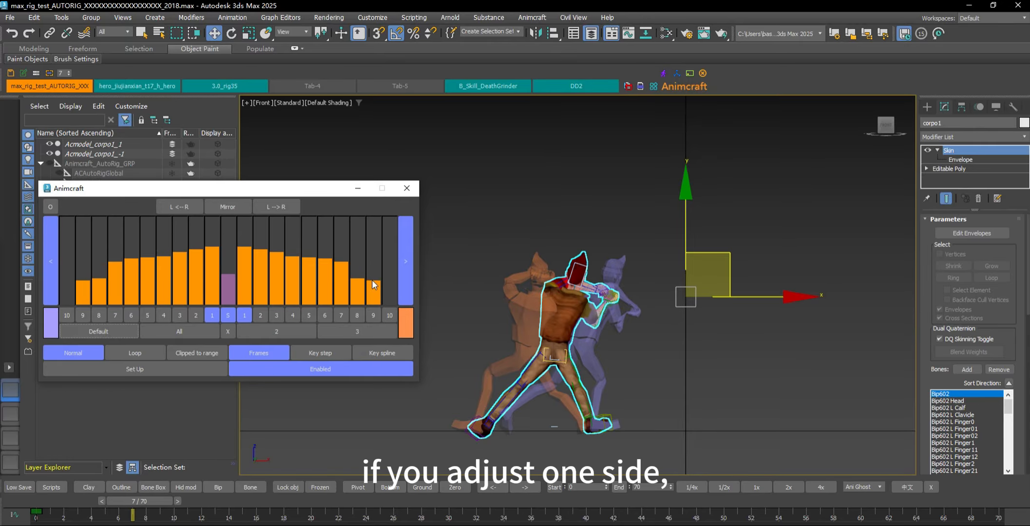
- Redraw the fade bars so they rise toward frame 10, switch symmetry (S) off, and restore the default fade values
left_click(226, 316)
mouse_move(251, 245)
left_mouse_down()
mouse_move(366, 257)
mouse_move(355, 238)
mouse_move(272, 265)
mouse_move(346, 226)
mouse_move(389, 229)
mouse_move(244, 270)
mouse_move(374, 224)
left_mouse_up()
left_click(228, 317)
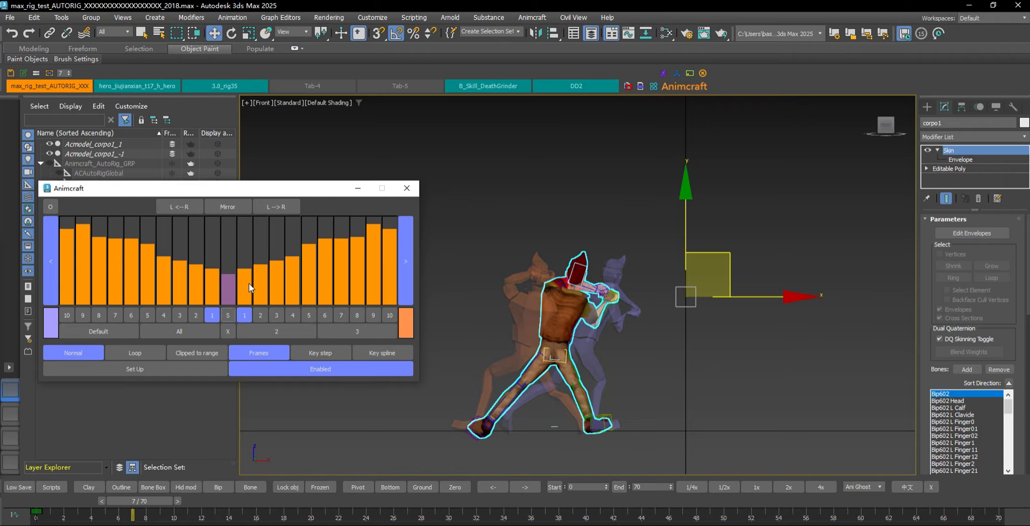
left_click(103, 332)
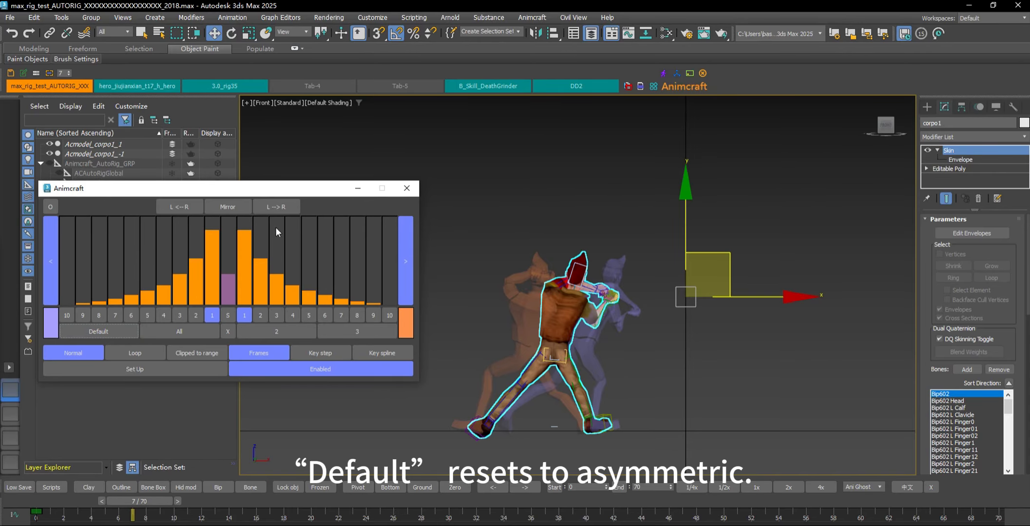
- Even out the next-frame fade and overwrite it from the previous-frame side, then even it out again and copy it to the previous-frame side
left_click_drag(244, 239, 393, 246)
left_click(276, 206)
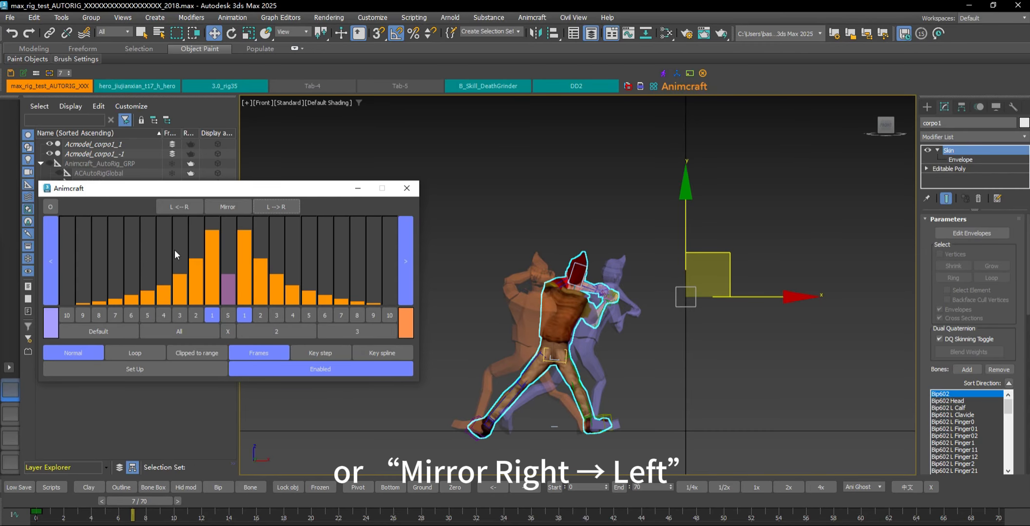
left_click_drag(266, 247, 382, 243)
left_click(182, 211)
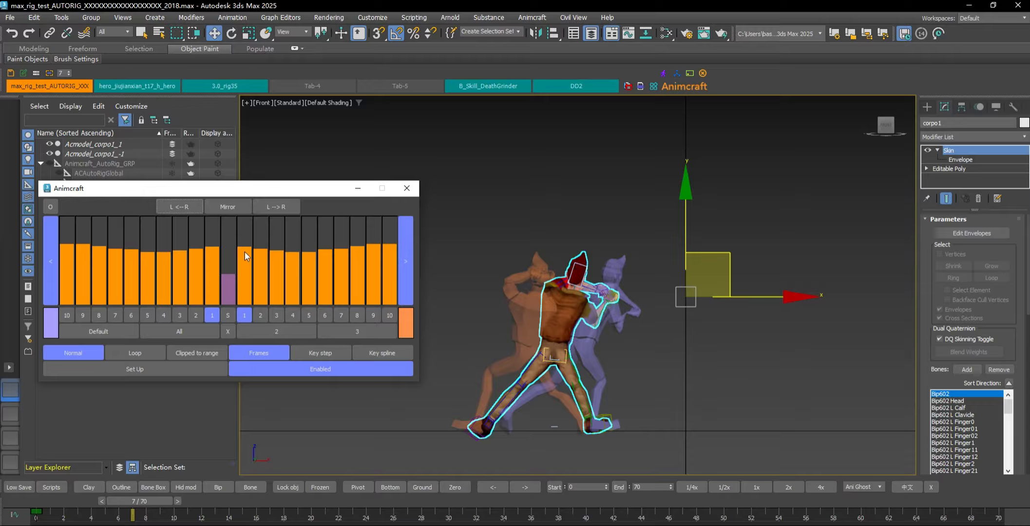
- Lower the next-frame fade into a ramp falling toward frame 10, mirror the two sides repeatedly, and restore the defaults
left_click_drag(244, 251, 385, 282)
left_click_drag(243, 260, 385, 300)
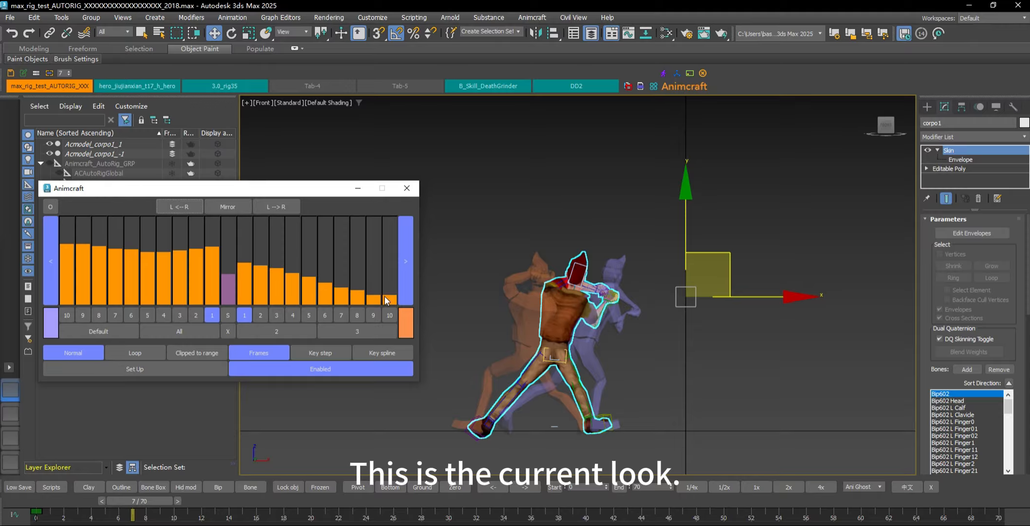
left_click(223, 211)
left_click(223, 210)
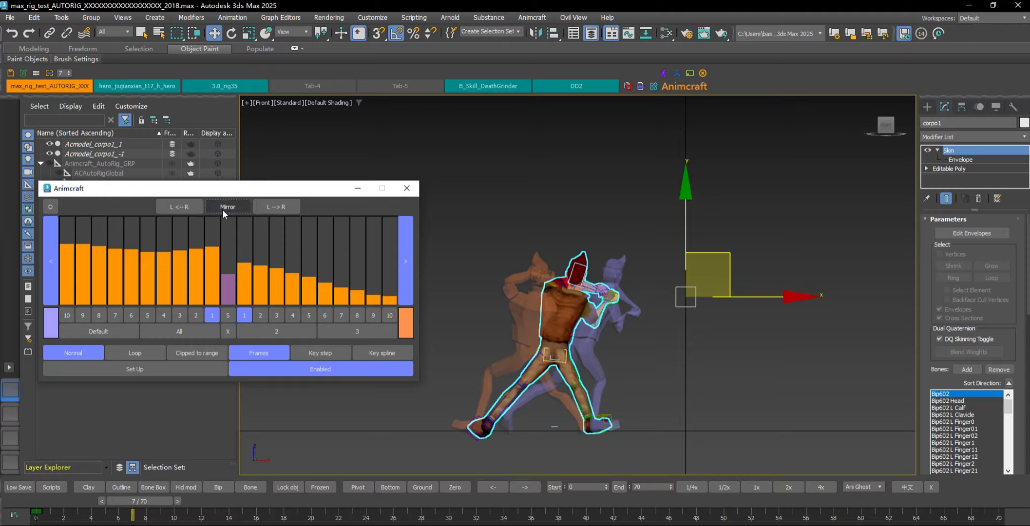
left_click(223, 209)
left_click(117, 331)
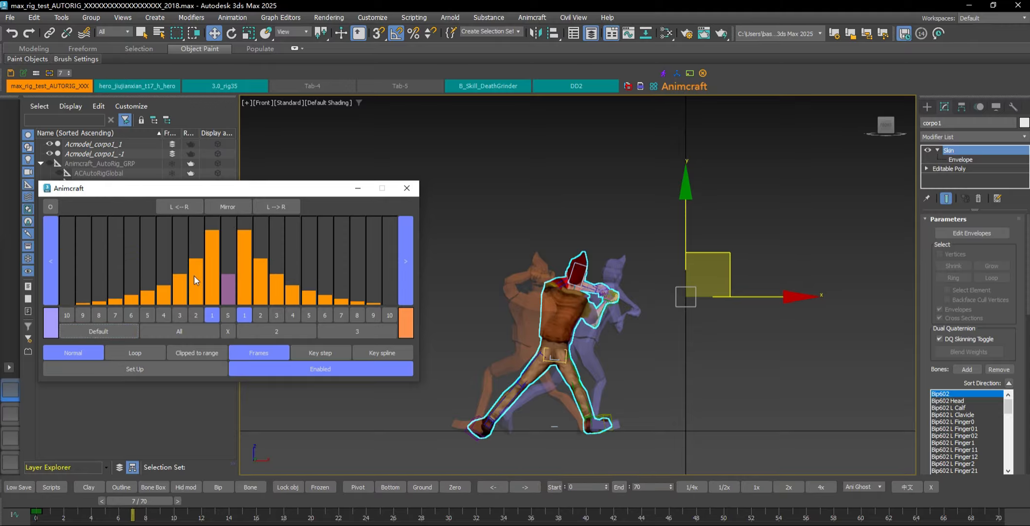
- Enable all ghost frames, draw a next-frame fade rising toward frame 10, and swap the two sides with Mirror
left_click(177, 329)
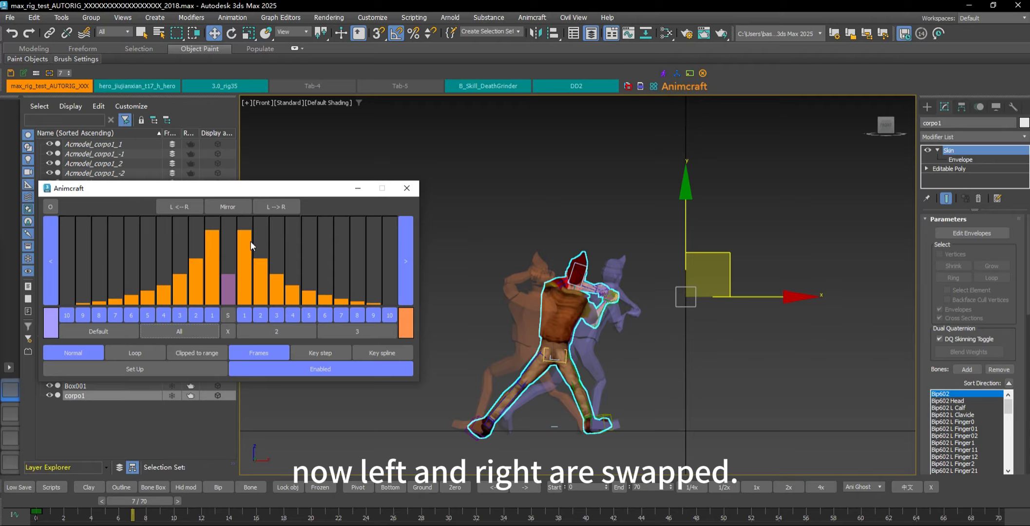
left_click_drag(243, 274, 398, 225)
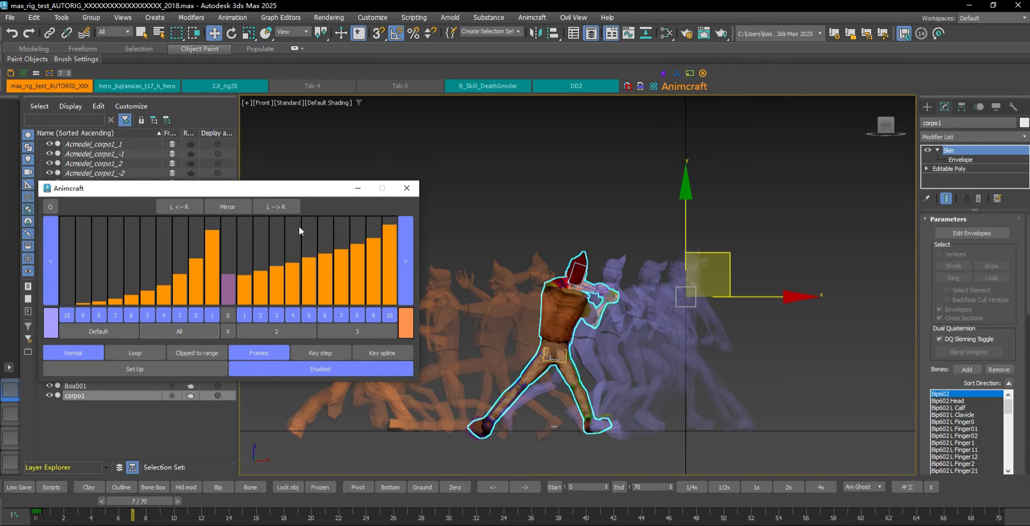
left_click(241, 209)
scroll(500, 234, "down", 2)
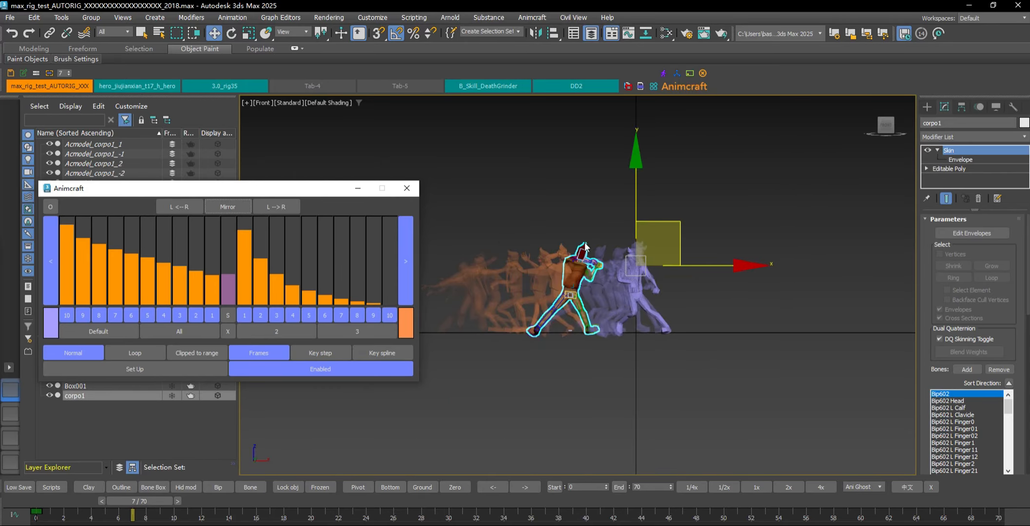
middle_click_drag(501, 240, 618, 235)
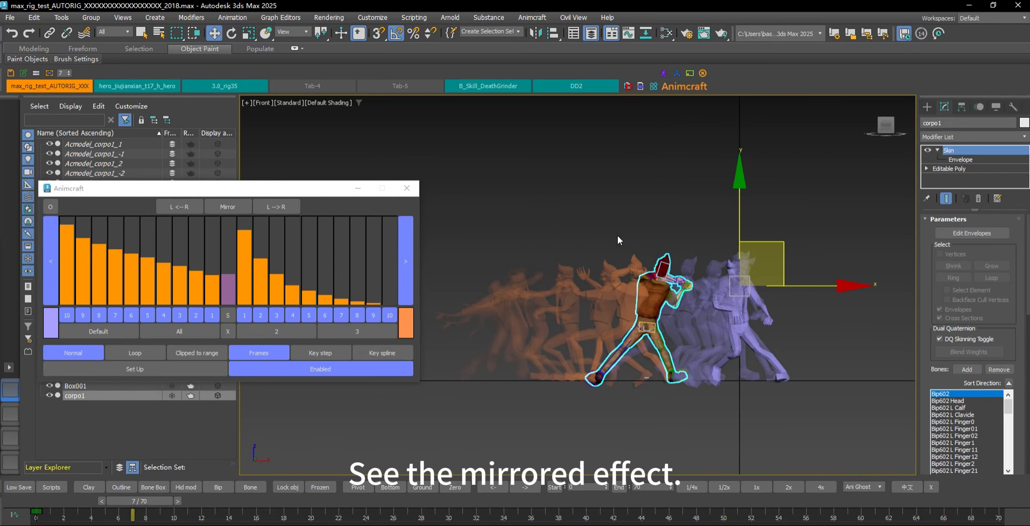
- Mirror the fade values back and advance the animation to frame 8 to check the ghosts
left_click(233, 210)
scroll(614, 204, "down", 2)
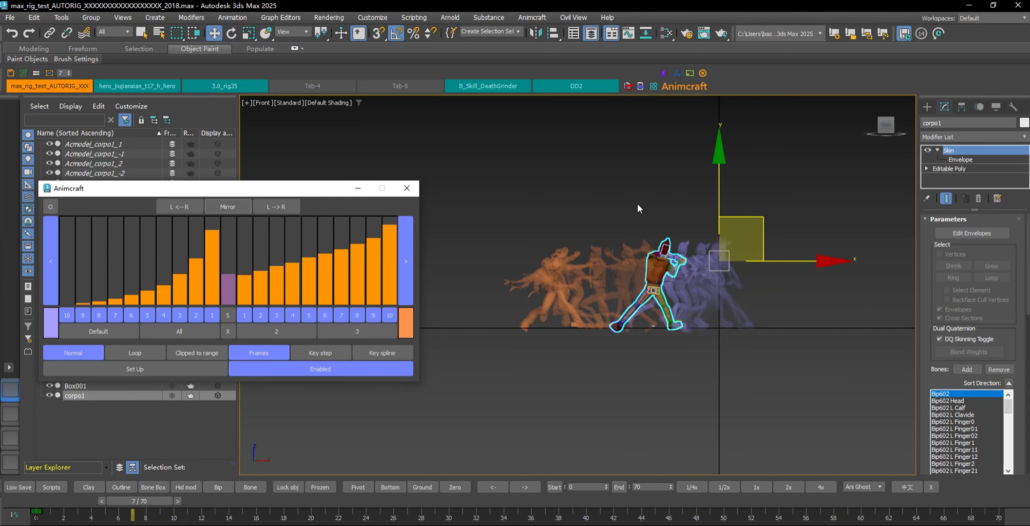
scroll(538, 297, "up", 3)
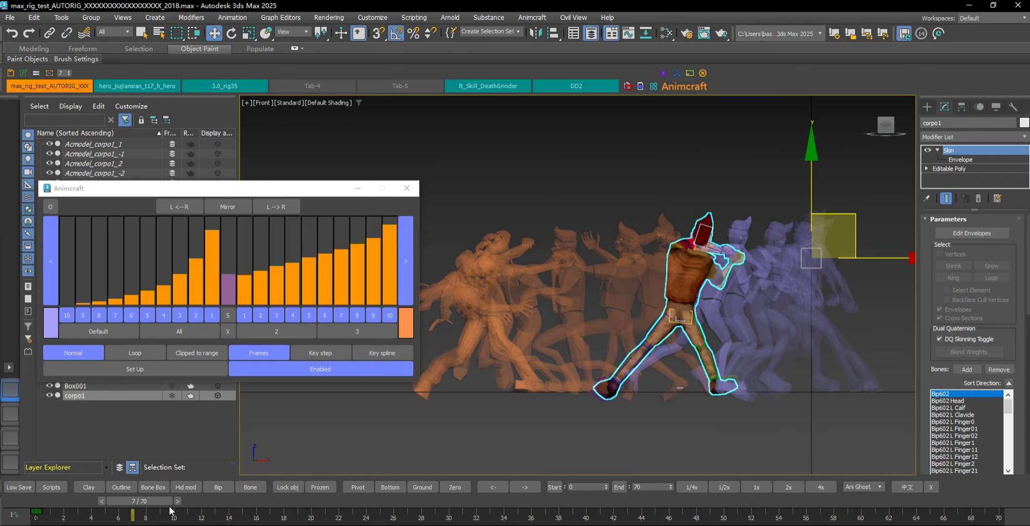
mouse_move(145, 501)
left_mouse_down()
mouse_move(131, 499)
mouse_move(228, 500)
mouse_move(157, 501)
left_mouse_up()
key("w")
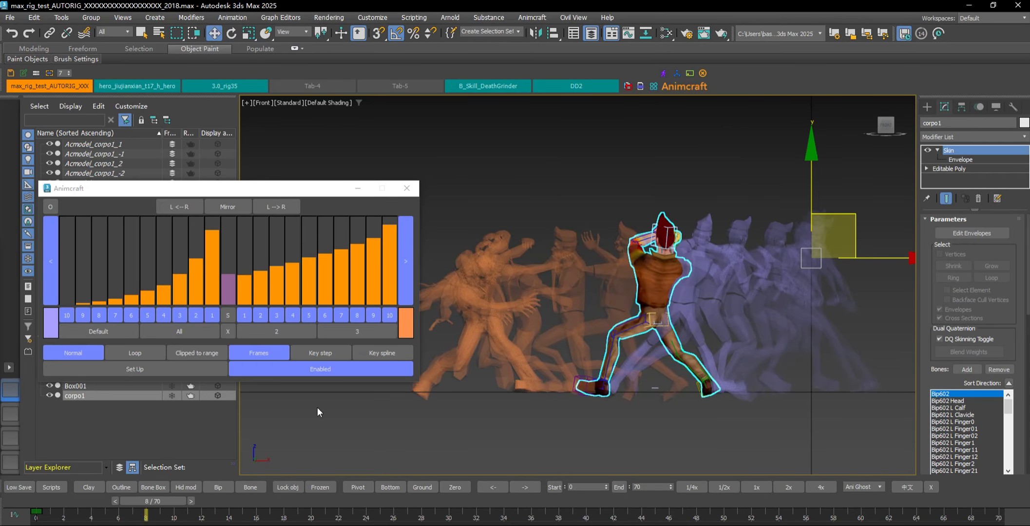
- Restore the default fade values and enable all ghost frames
left_click(100, 329)
left_click(189, 333)
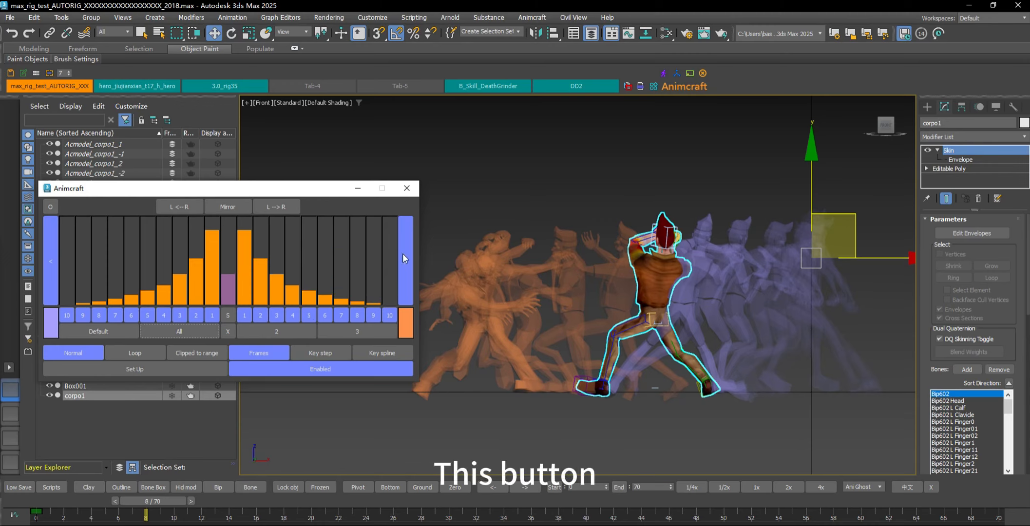
- Turn off the next-frame and previous-frame ghosts and scrub the animation back to frame 5
left_click(402, 253)
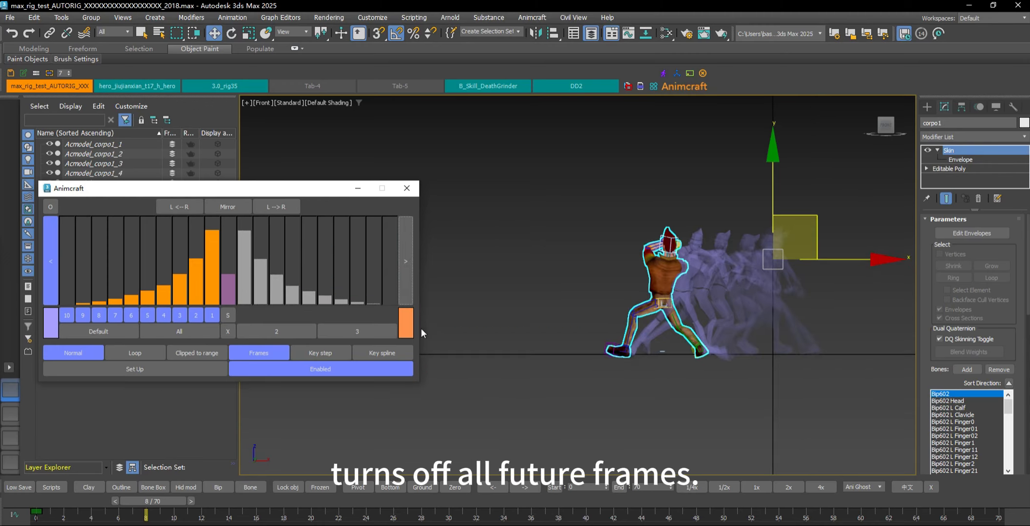
left_click_drag(148, 503, 111, 503)
key("w")
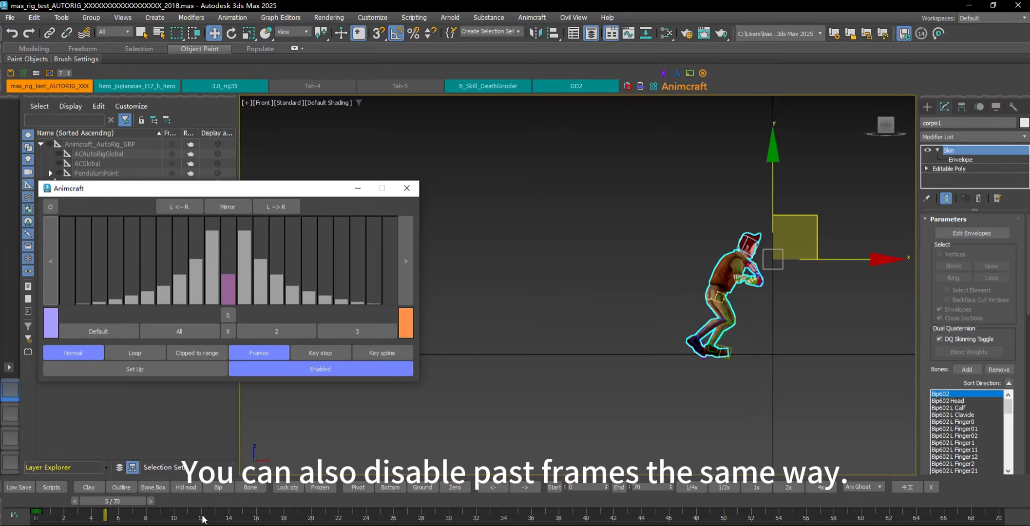
- Scrub the animation to frame 7 and turn the next-frame and previous-frame ghosts back on
left_click_drag(116, 500, 142, 501)
left_click(405, 261)
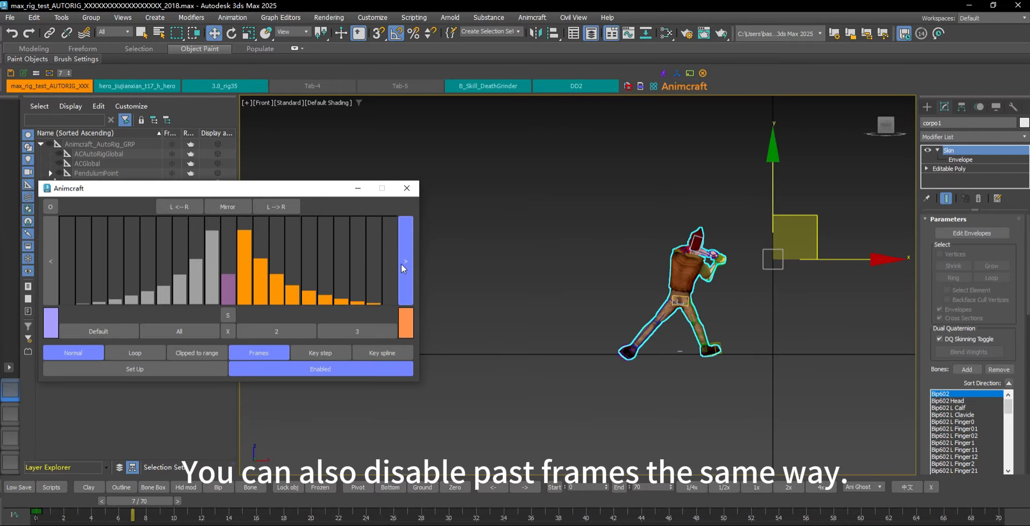
left_click(47, 269)
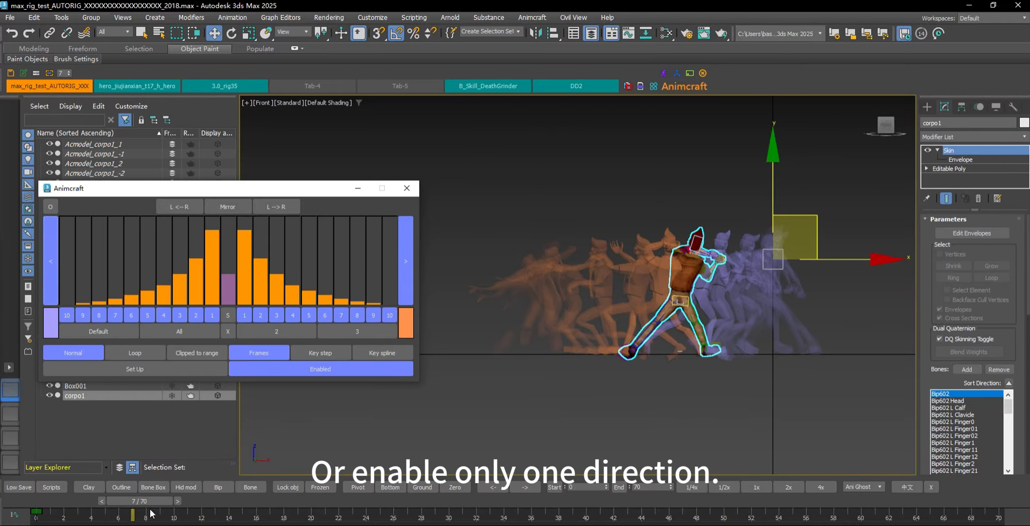
- Scrub back to frame 2 and set the next-frame ghost color to blue, RGB 90, 78, 240
left_click_drag(146, 503, 84, 500)
key("w")
middle_click_drag(534, 385, 426, 412)
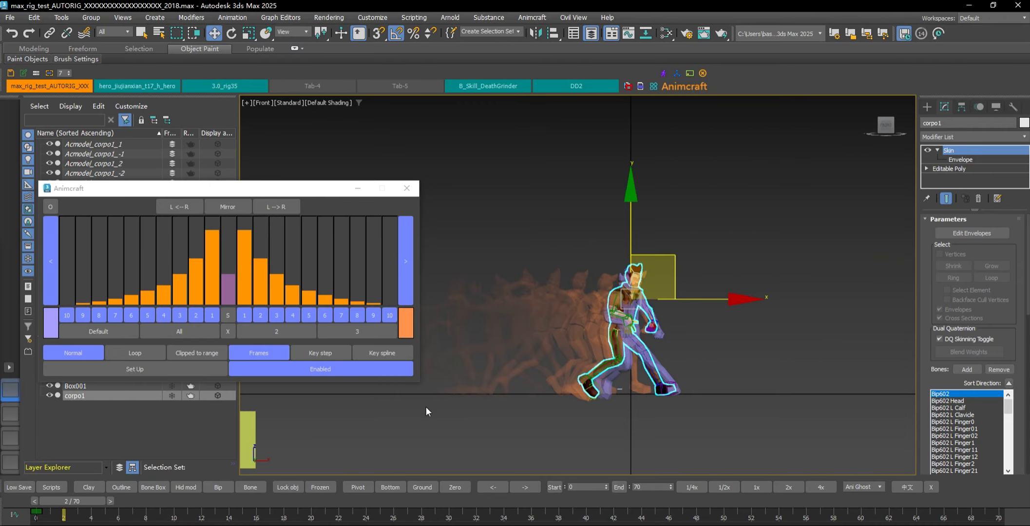
left_click(412, 327)
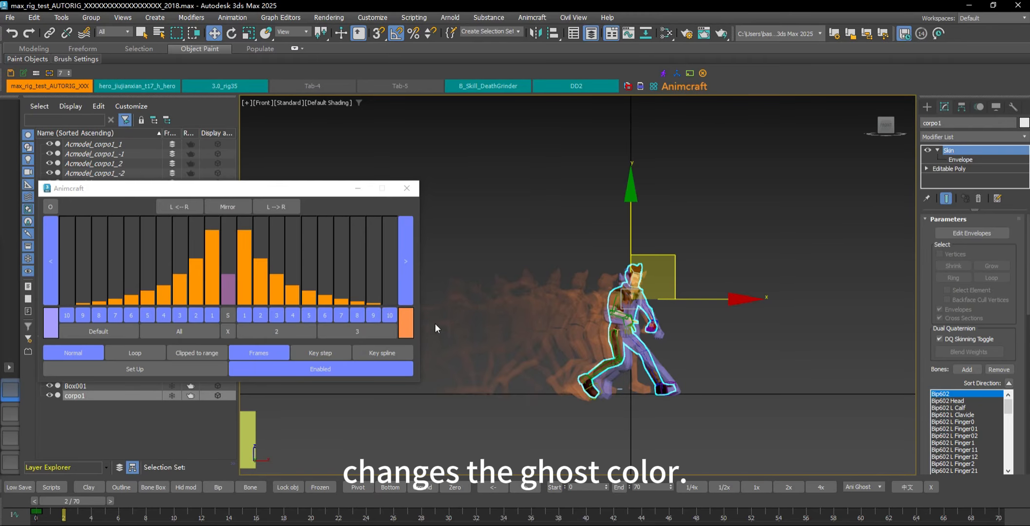
left_click(219, 214)
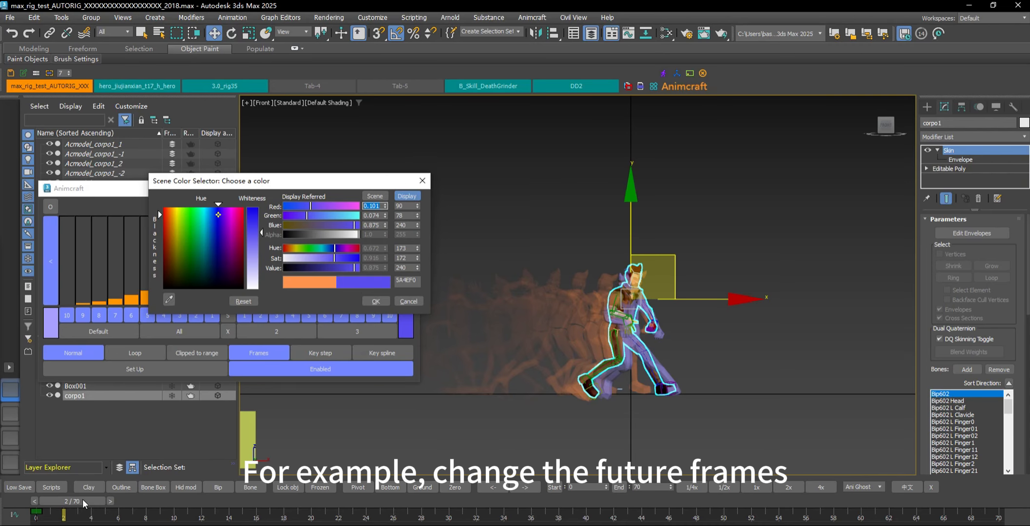
left_click(376, 301)
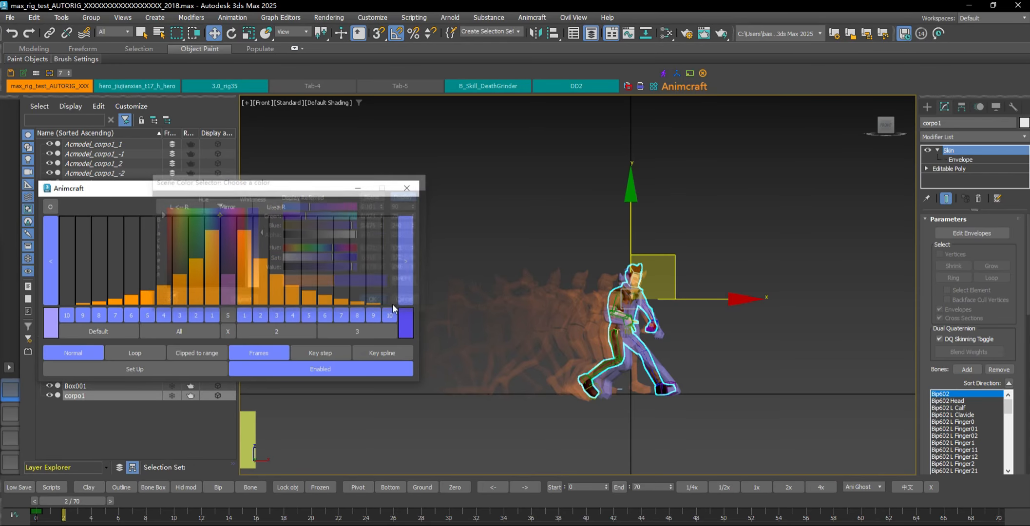
- Scrub the animation to frame 7 and examine the recolored next-frame ghosts around the character
left_click_drag(97, 504, 165, 515)
middle_click_drag(476, 352, 560, 353)
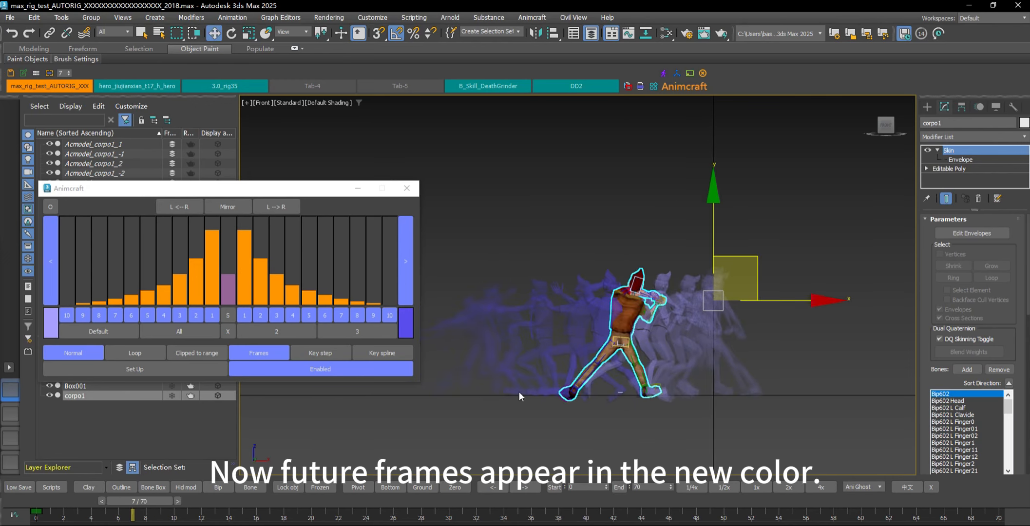
scroll(552, 371, "up", 3)
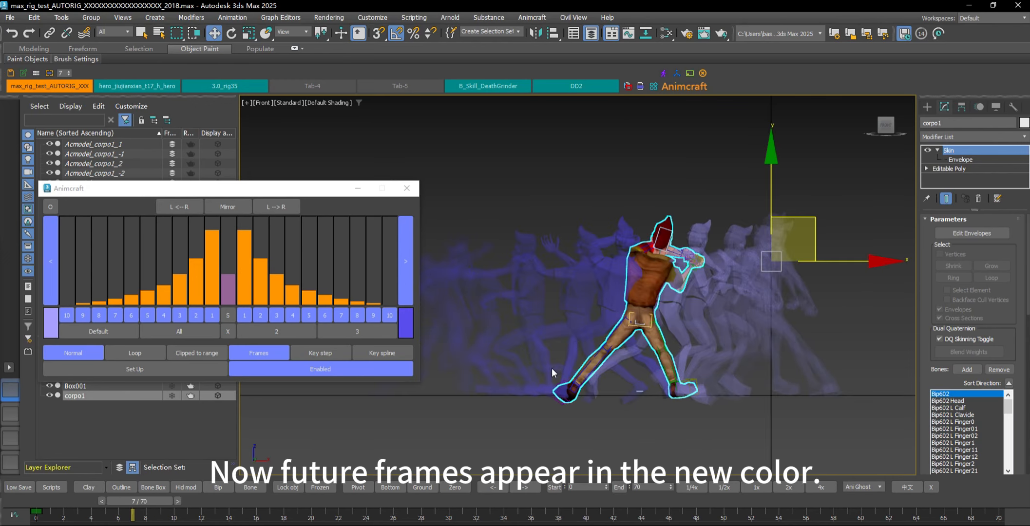
- Set the next-frame ghost color to orange, RGB 255, 140, 78, and scrub the animation to frame 6
left_click(407, 323)
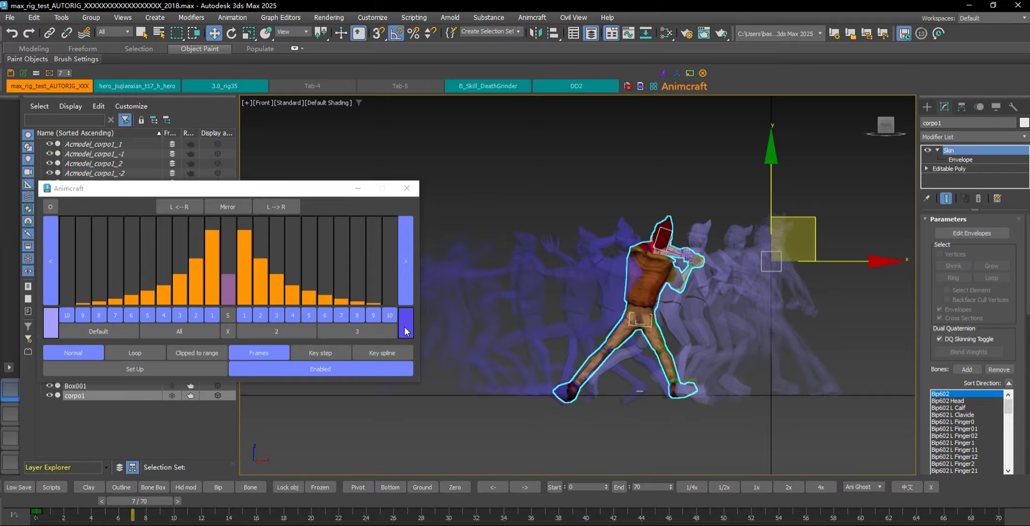
left_click_drag(187, 218, 137, 211)
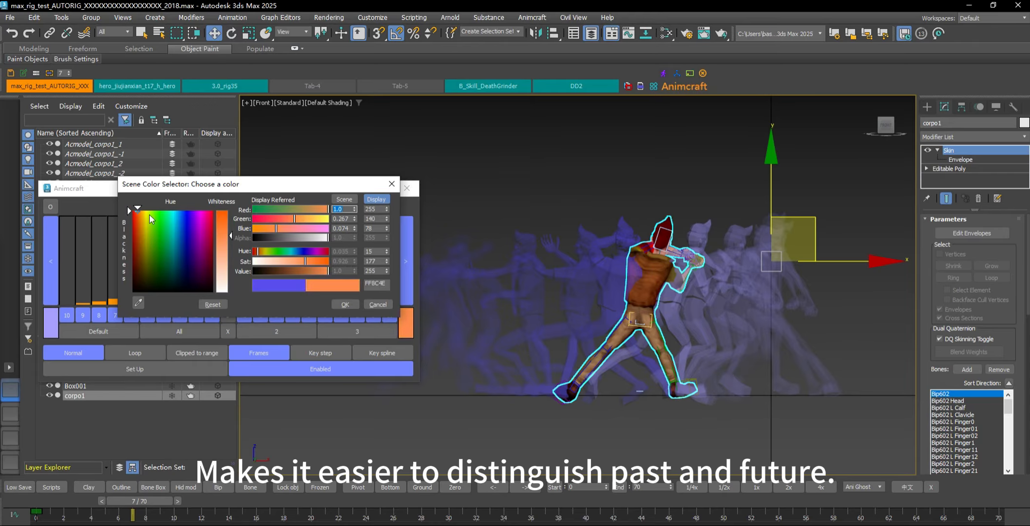
left_click(346, 305)
mouse_move(137, 502)
left_mouse_down()
mouse_move(178, 500)
mouse_move(132, 488)
left_mouse_up()
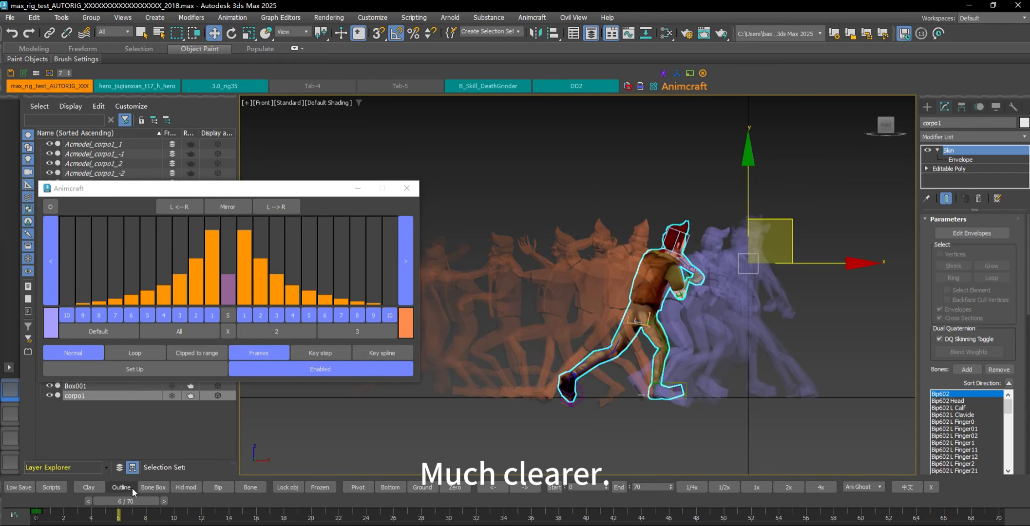
- Select the Box001 object below the character and set up its animation ghosts
scroll(541, 405, "down", 2)
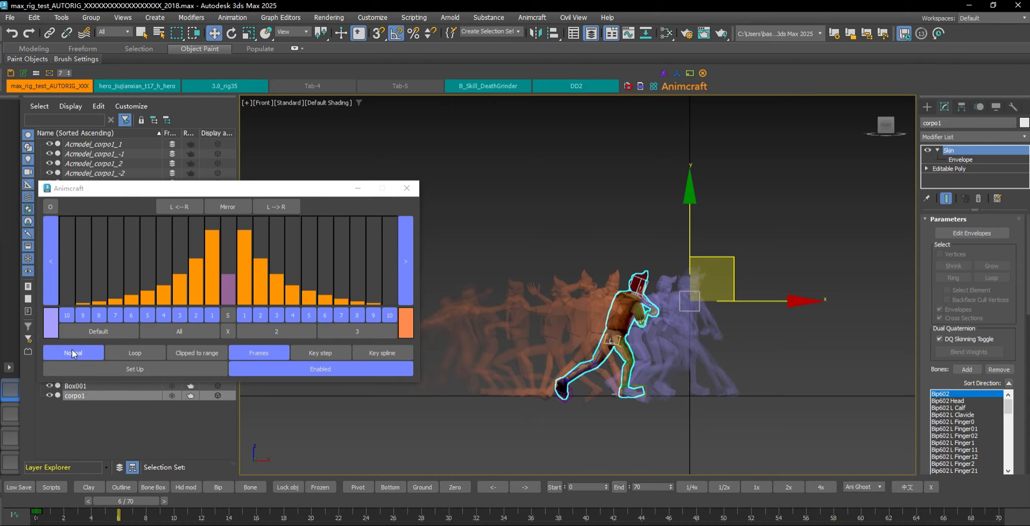
scroll(504, 434, "down", 2)
middle_click_drag(499, 430, 582, 294)
scroll(606, 347, "down", 5)
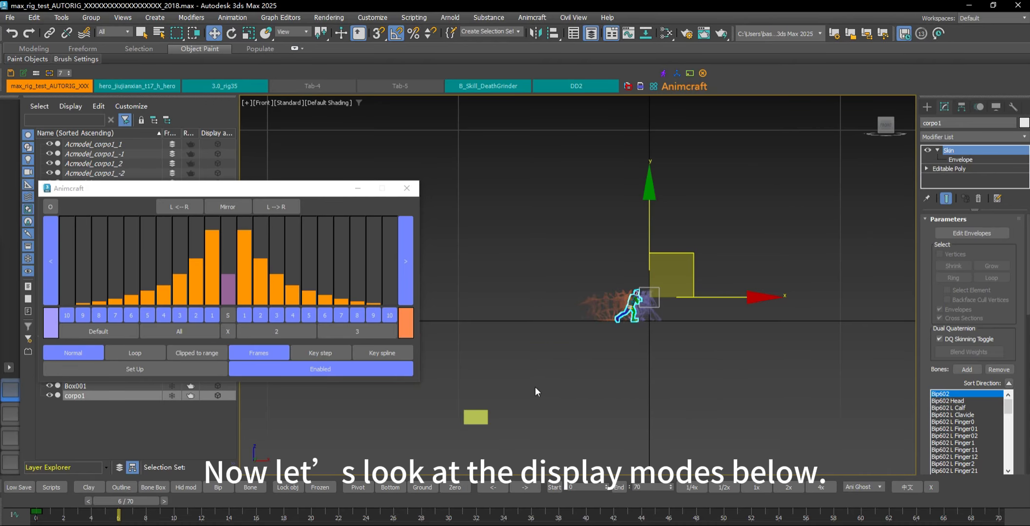
middle_click_drag(520, 395, 561, 371)
left_click(507, 394)
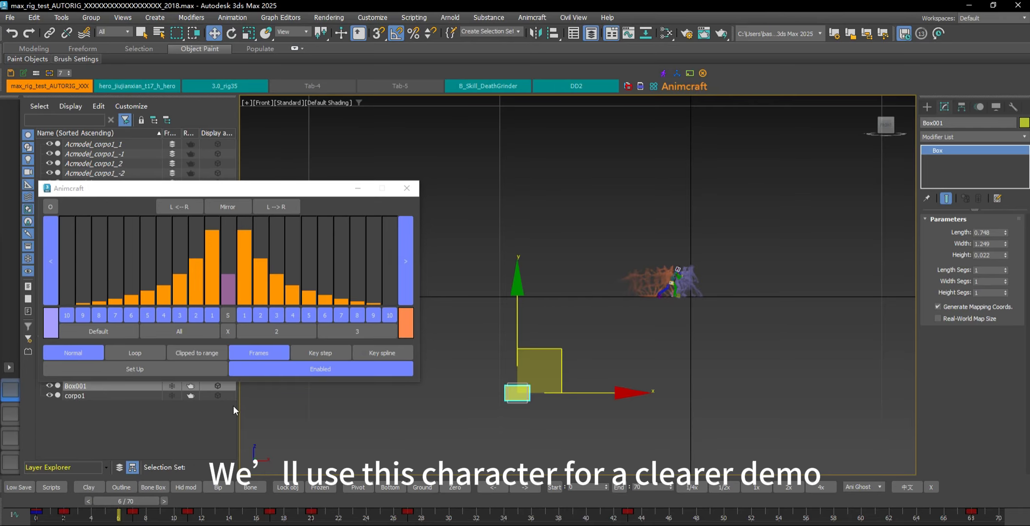
left_click(159, 369)
scroll(618, 445, "up", 3)
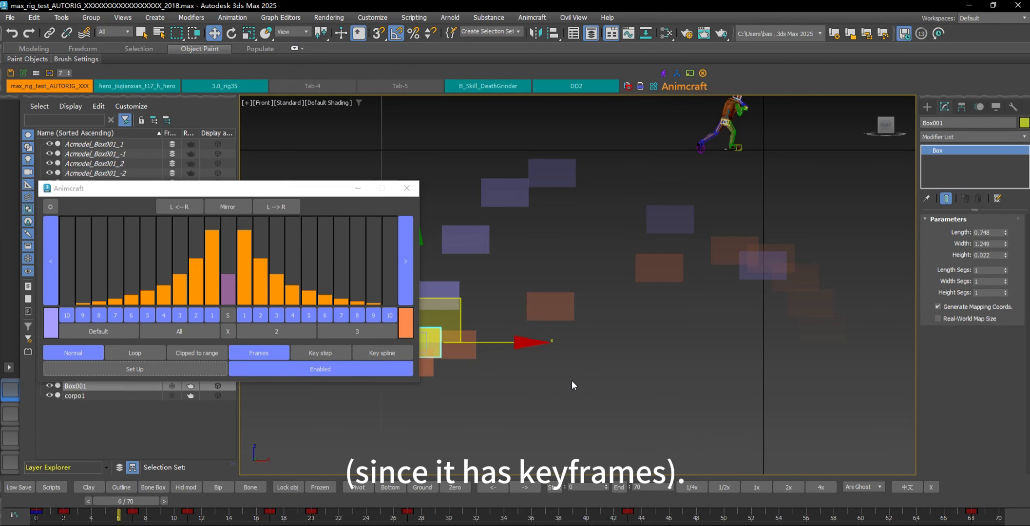
middle_click_drag(573, 386, 664, 431)
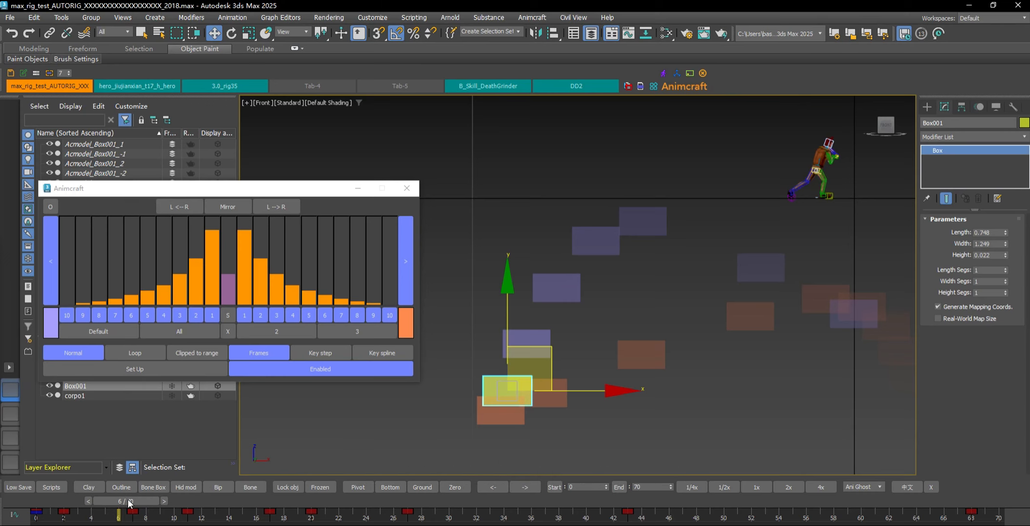
- Scrub the animation to frame 19 and raise the central S bar of the ghost graph to nearly full height
left_click_drag(129, 500, 302, 495)
scroll(623, 410, "down", 3)
key("w")
left_click_drag(234, 275, 233, 233)
middle_click_drag(725, 336, 559, 380)
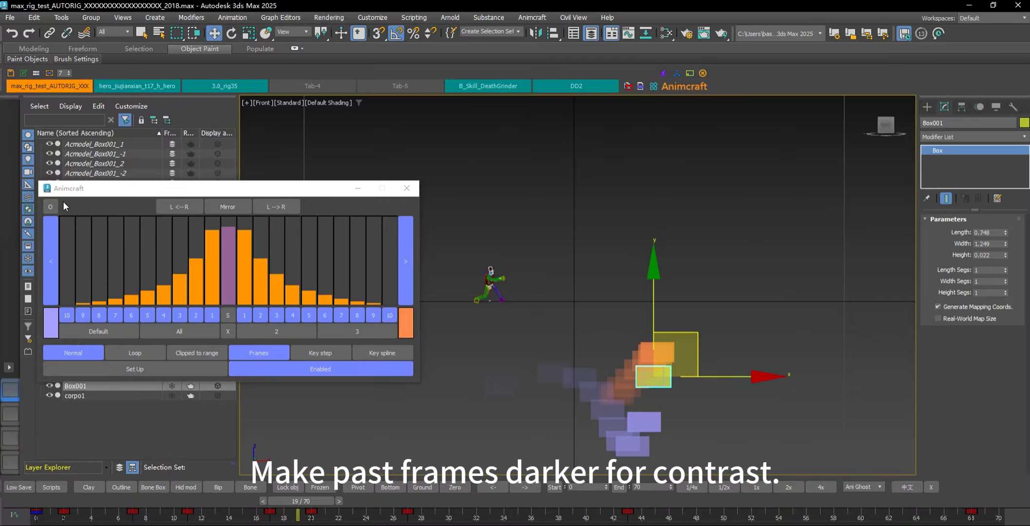
- Scrub the animation back to frame 1 and forward to frame 11 to examine the box's ghosts in Normal mode
left_click_drag(286, 502, 54, 497)
middle_click_drag(560, 425, 605, 395)
scroll(650, 425, "down", 1)
scroll(618, 430, "up", 1)
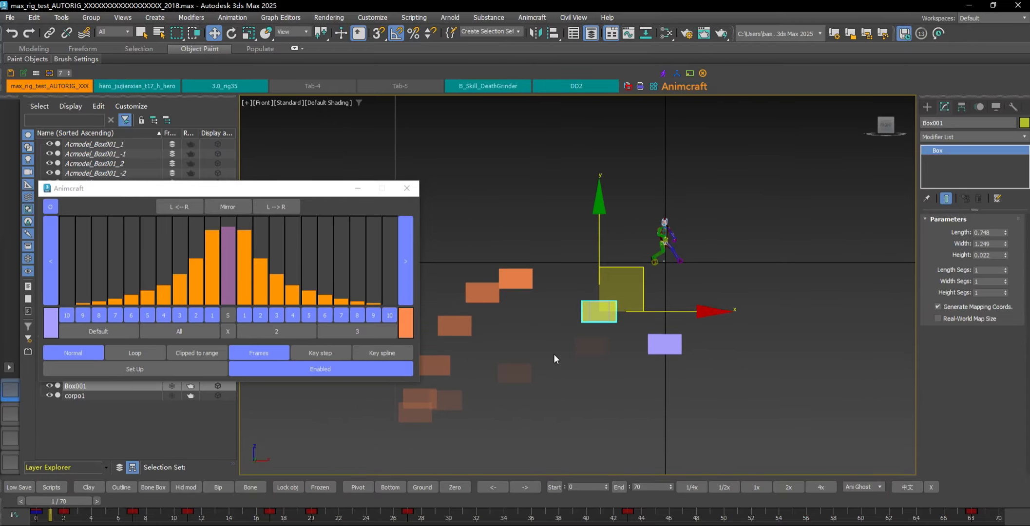
left_click_drag(81, 502, 225, 509)
key("w")
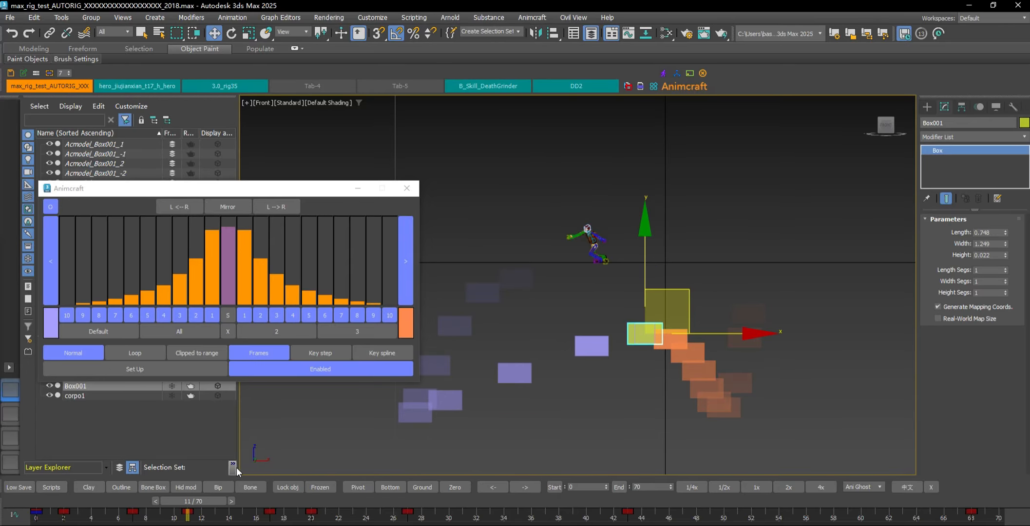
- Switch the ghosts to Loop mode, set them up again and scrub the animation to frame 70
left_click(151, 351)
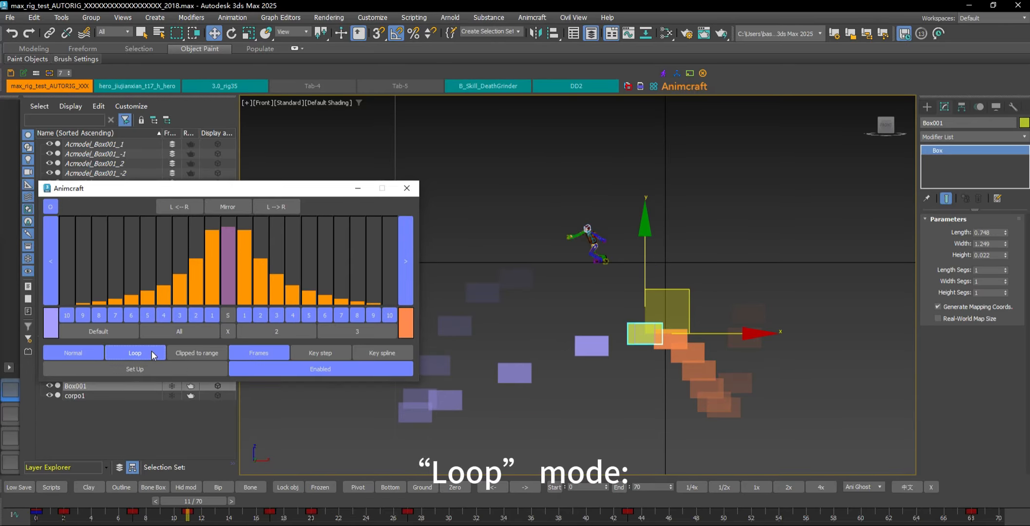
left_click(175, 371)
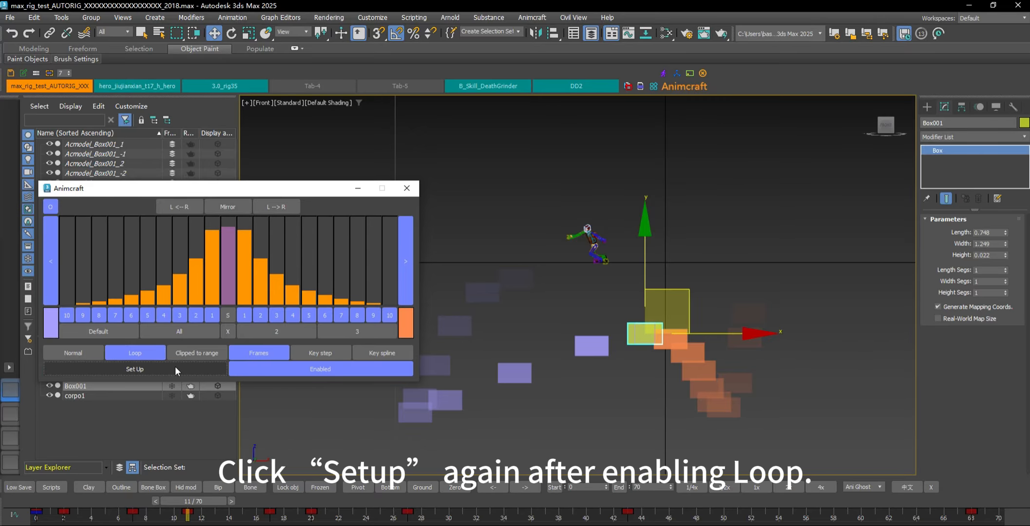
left_click_drag(229, 503, 815, 520)
key("w")
scroll(779, 419, "down", 3)
middle_click_drag(780, 418, 727, 401)
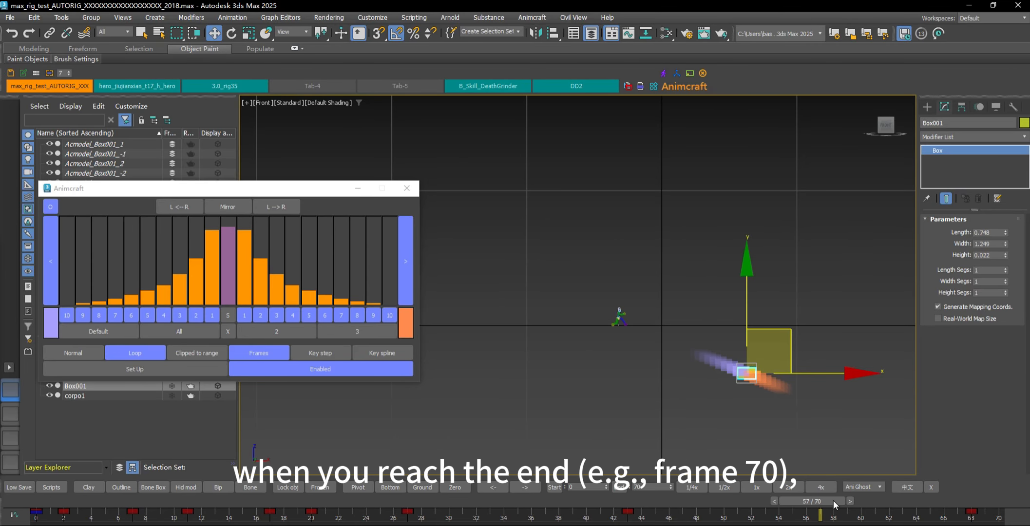
left_click_drag(833, 501, 1014, 502)
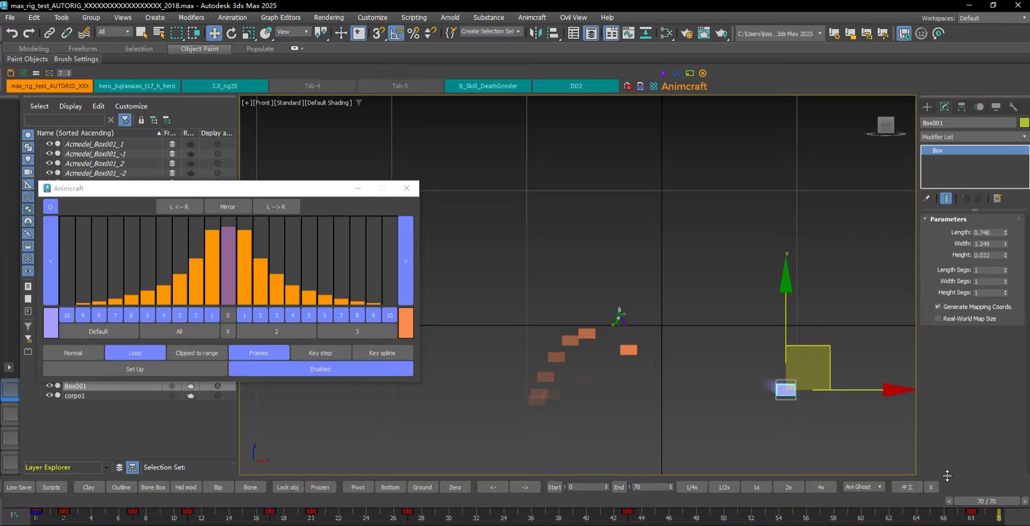
- Scrub from frame 70 back to frame 0 and again to the end to examine how the looped ghosts wrap around
left_click_drag(972, 498, 38, 502)
key("w")
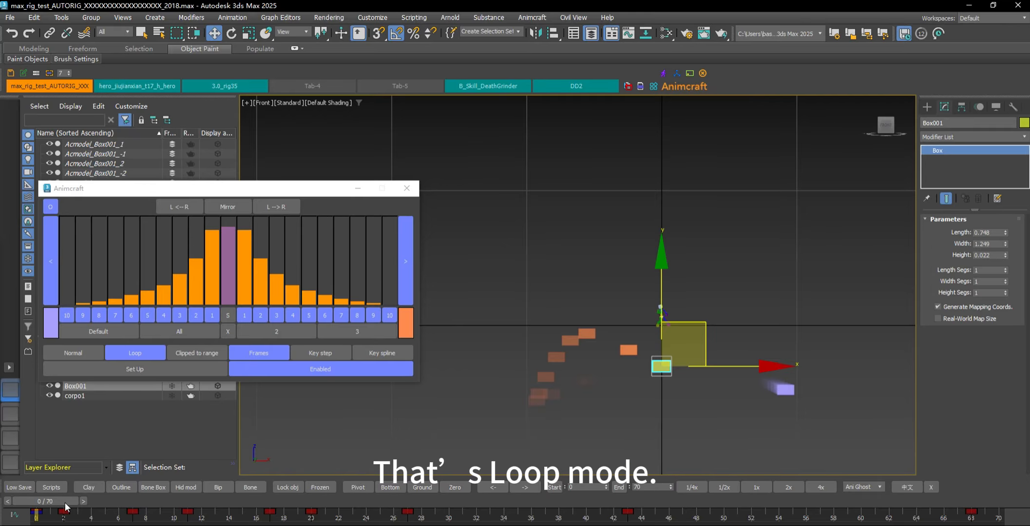
left_click_drag(55, 501, 1015, 508)
key("w")
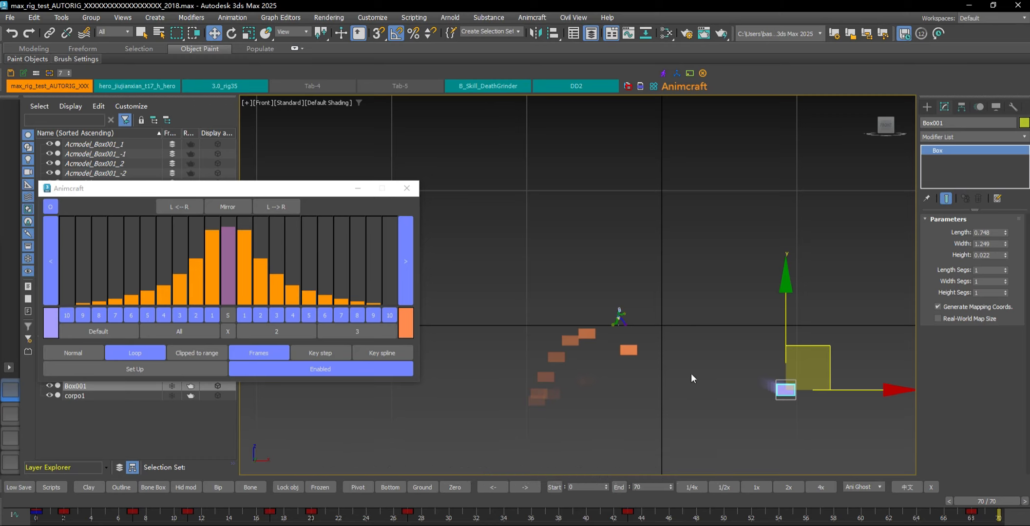
- Switch the ghosts to Clipped to range and scrub back to frame 62, then forward to frame 70
left_click(181, 355)
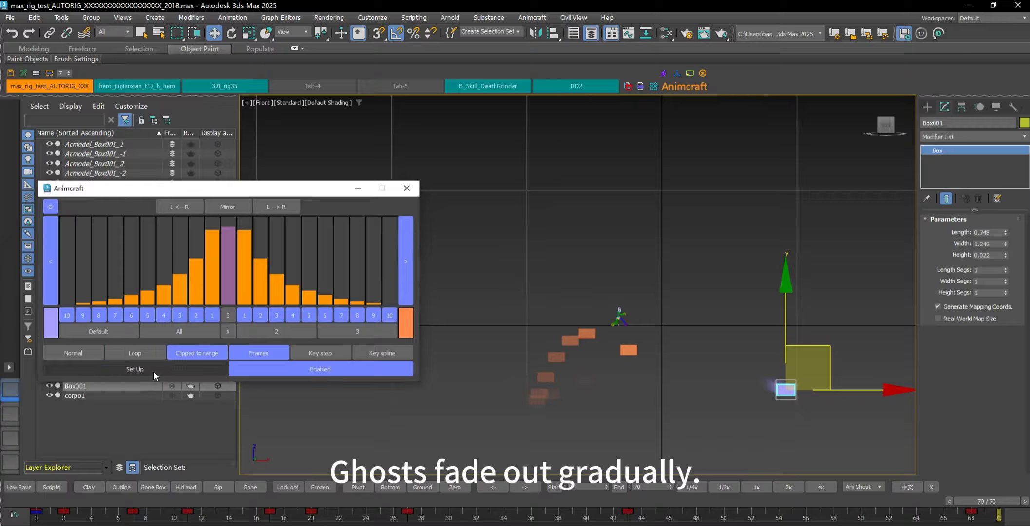
left_click_drag(986, 501, 870, 500)
key("w")
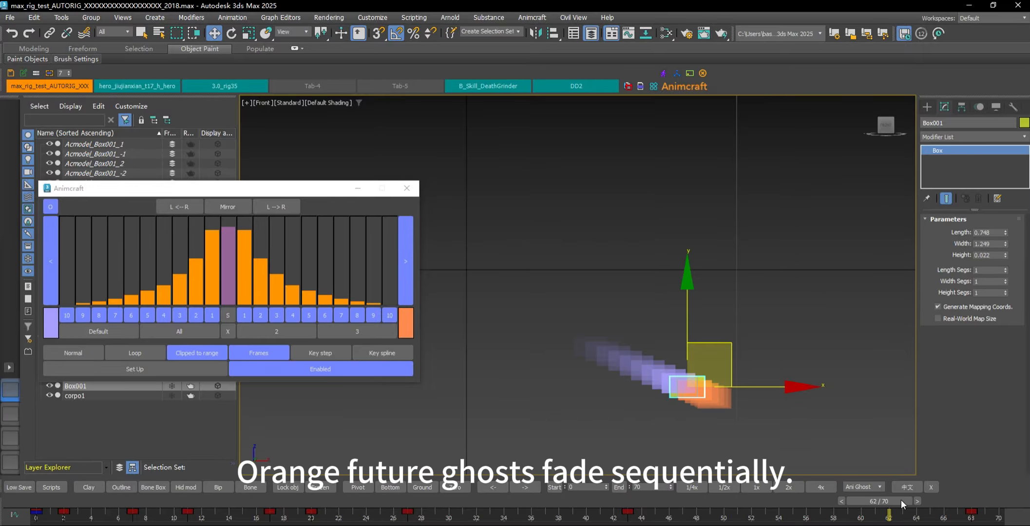
left_click_drag(902, 500, 1009, 501)
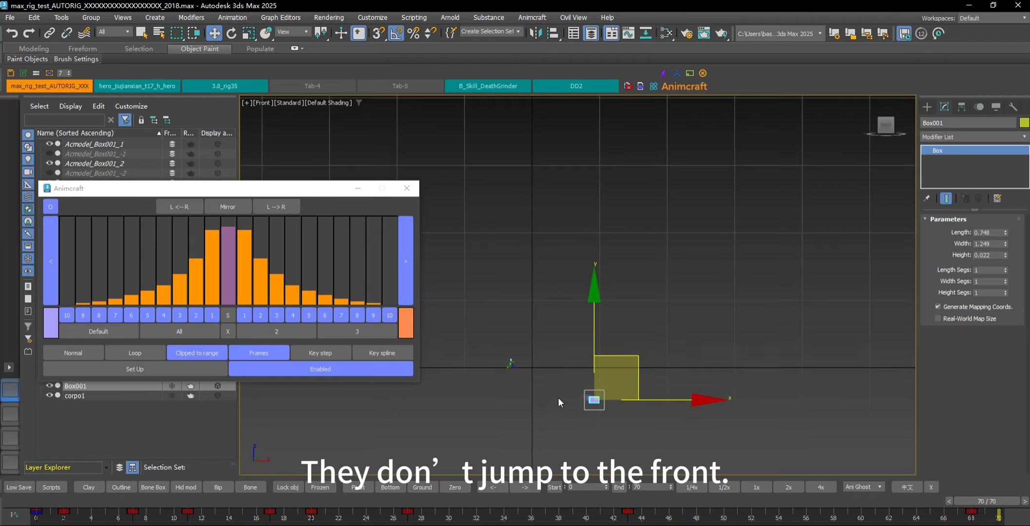
- Scrub to frame 0 and on to frame 34 to examine the clipped ghosts at the range start and middle
left_click_drag(984, 508, 15, 489)
key("w")
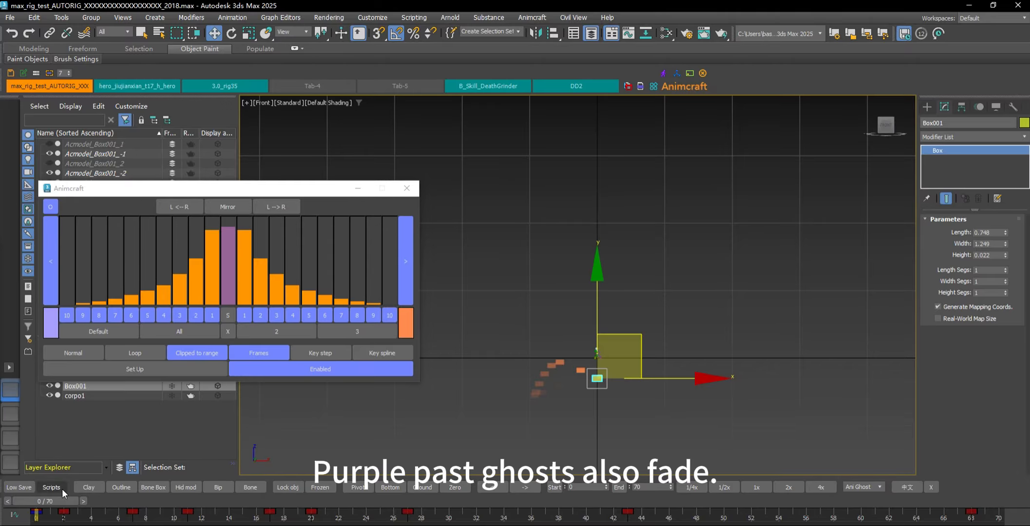
scroll(604, 371, "up", 8)
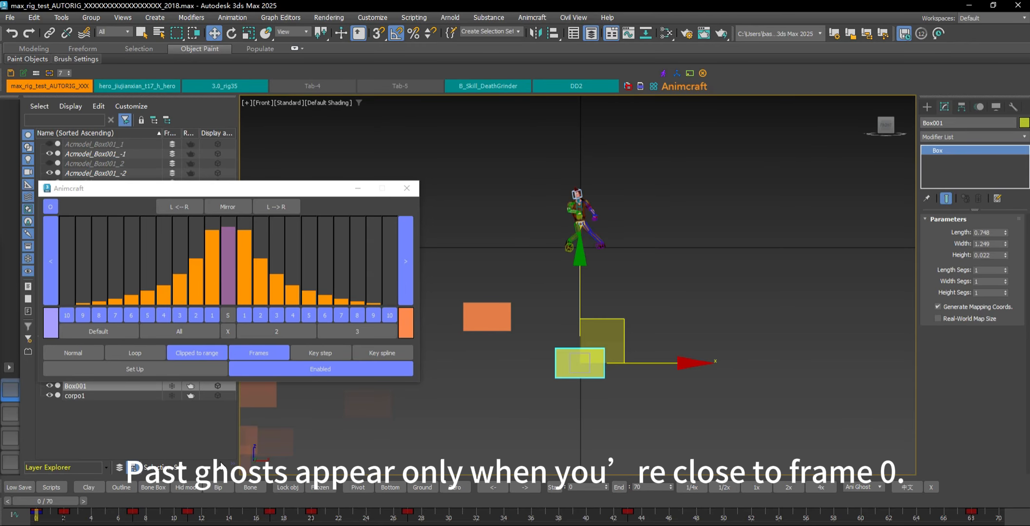
left_click_drag(56, 502, 505, 477)
key("w")
scroll(541, 424, "down", 2)
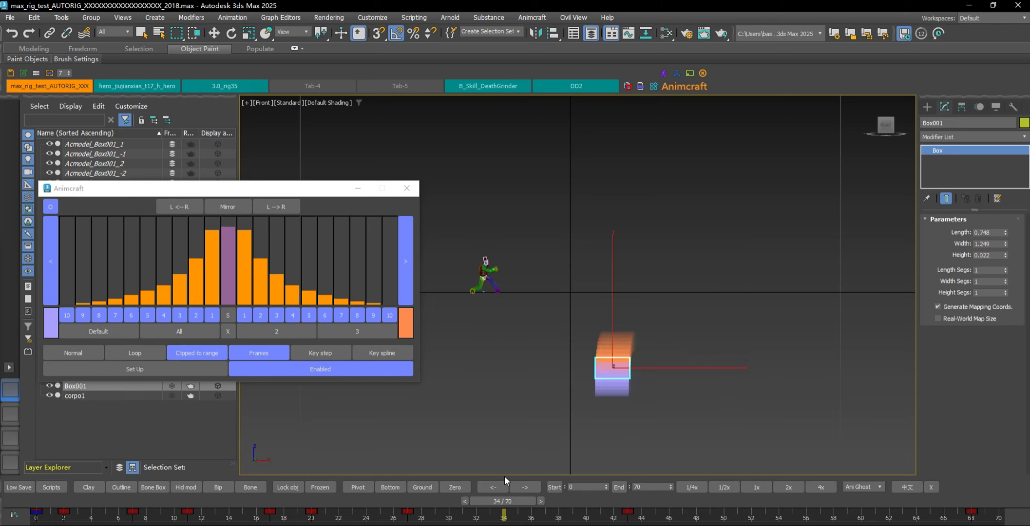
- Switch the ghosts back to Normal mode and scrub the animation to frame 61
left_click(78, 355)
scroll(634, 446, "down", 2)
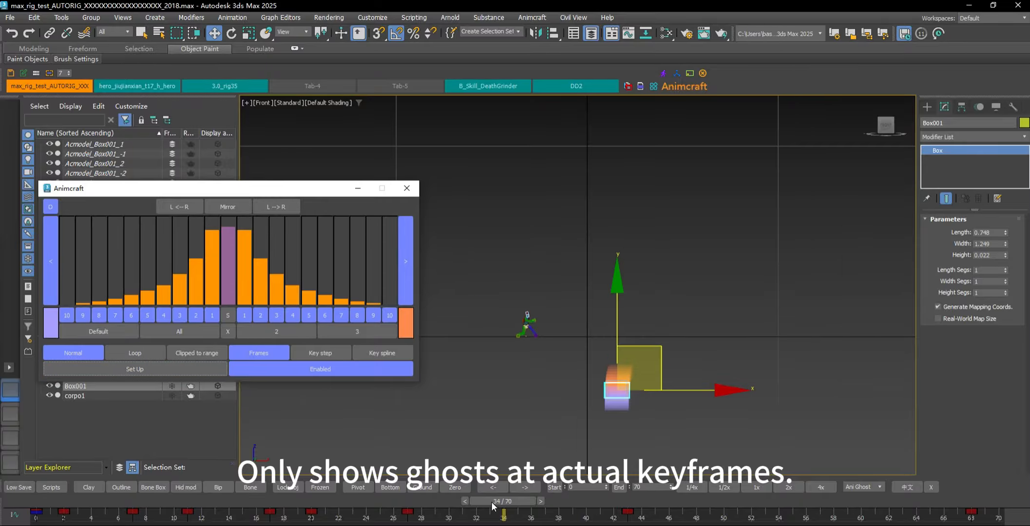
left_click_drag(493, 506, 865, 497)
scroll(819, 451, "up", 4)
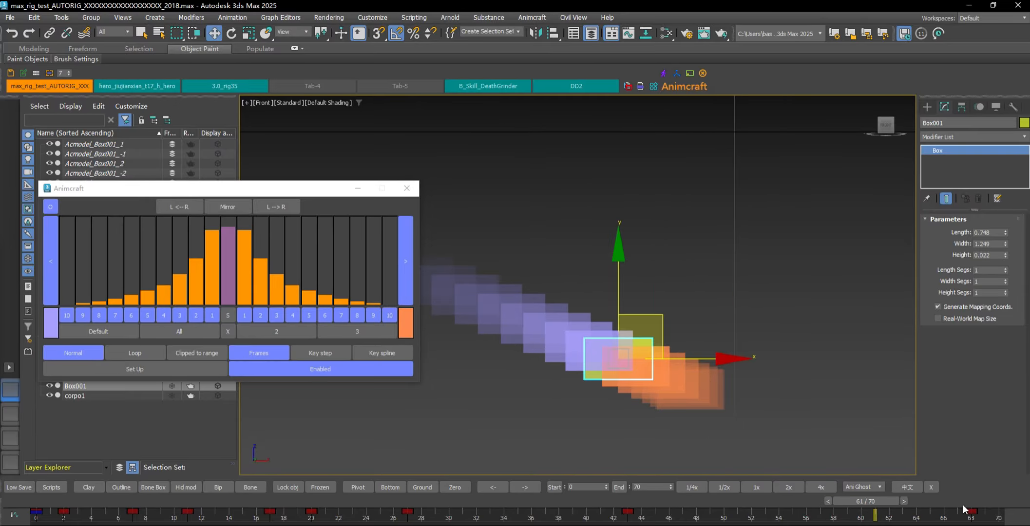
- Set the ghosts to Clipped to range again and scrub the animation to frame 69
left_click(212, 356)
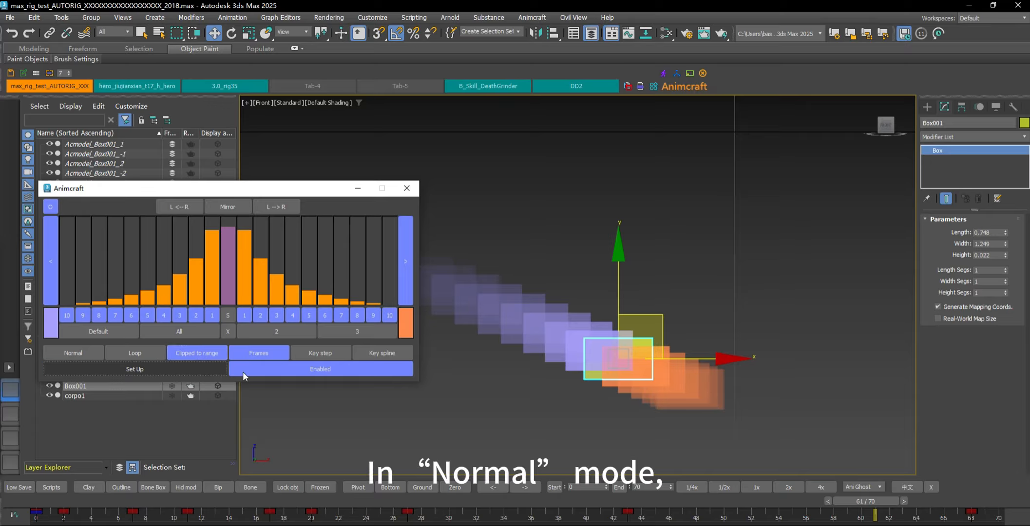
left_click_drag(899, 502, 995, 517)
scroll(712, 424, "down", 7)
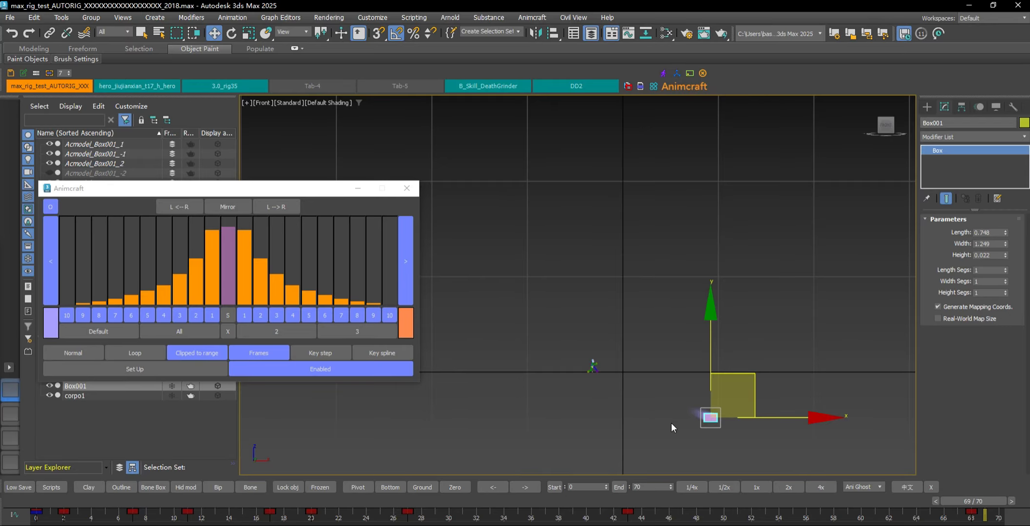
- Return the ghosts to Loop mode and scrub the animation back to frame 11
left_click(119, 357)
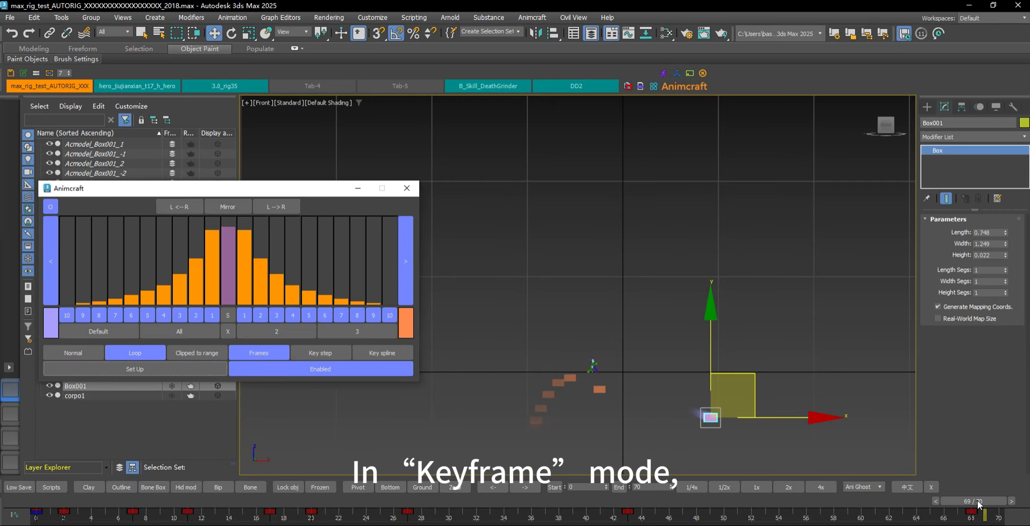
left_click_drag(979, 504, 199, 499)
key("w")
scroll(625, 433, "up", 4)
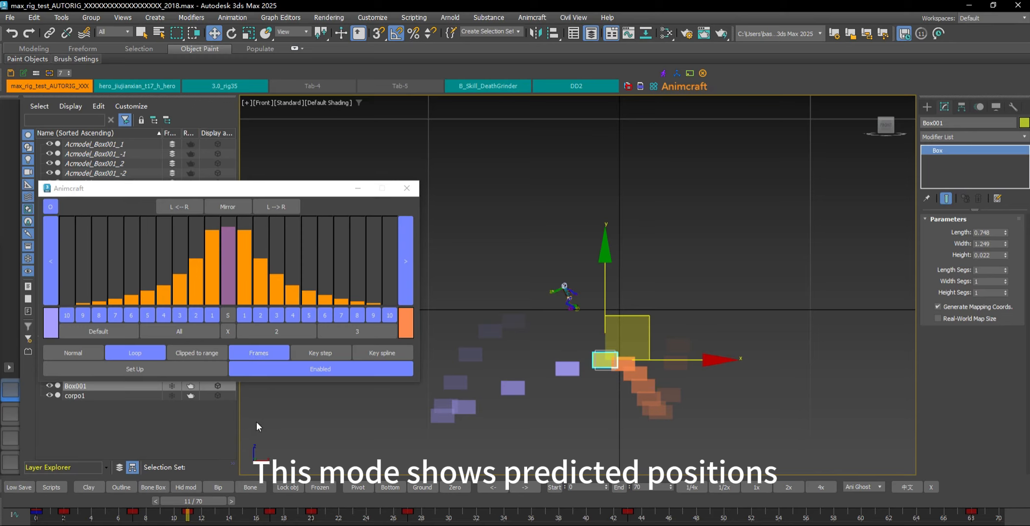
- Scrub the animation to frame 4 and back to frame 2 to examine the box's ghosts in Frames display
left_click_drag(190, 501, 96, 503)
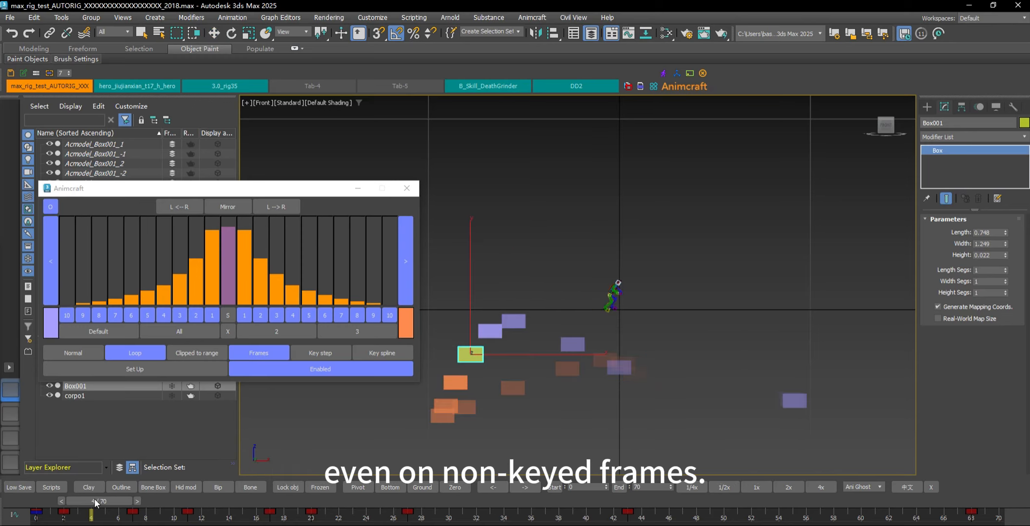
key("w")
scroll(417, 426, "up", 4)
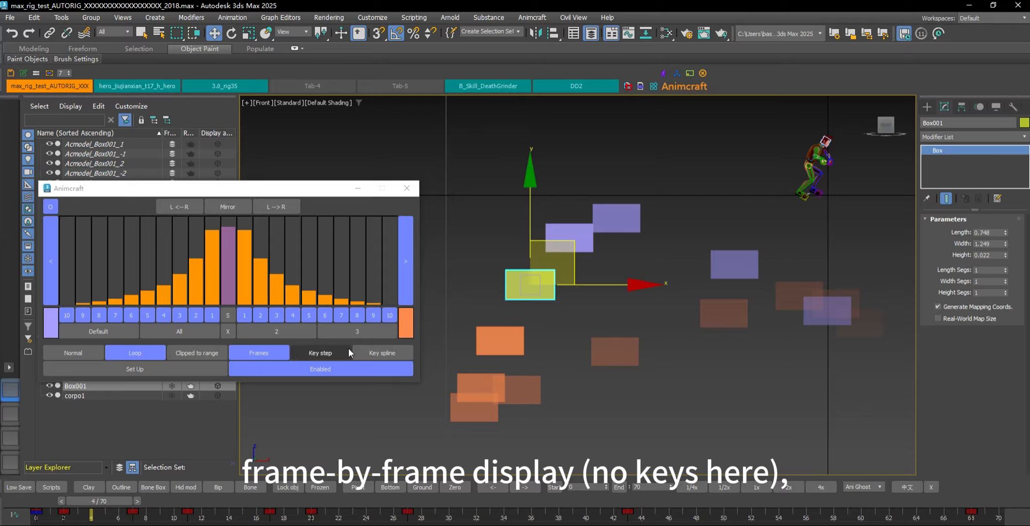
left_click_drag(98, 500, 80, 503)
key("w")
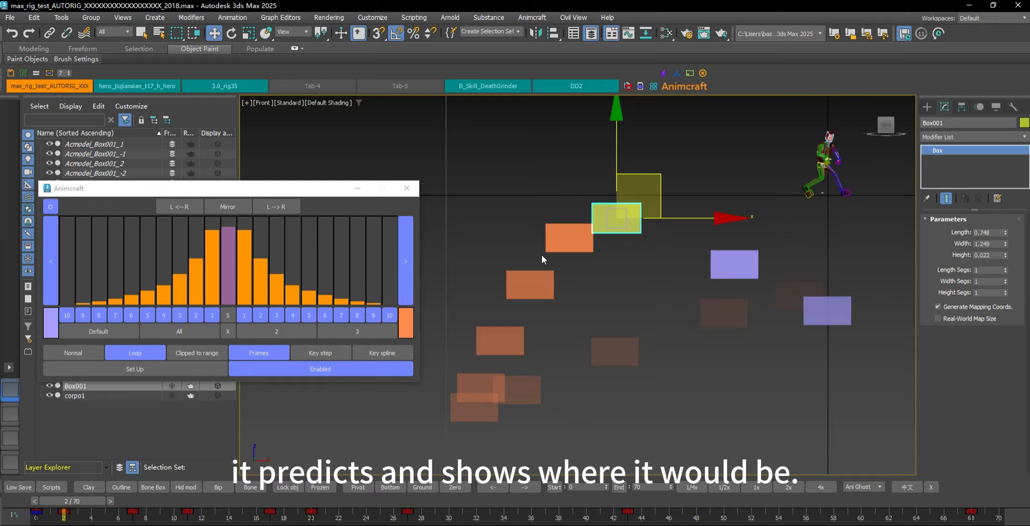
- Scrub the animation to frame 5 and switch the ghost display from Frames to Key step
key("q")
left_click_drag(88, 500, 124, 502)
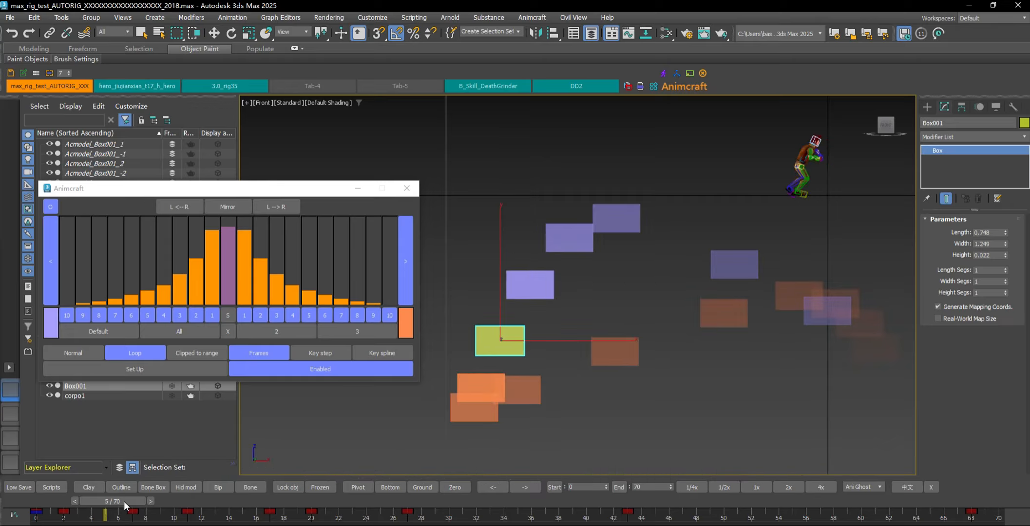
key("w")
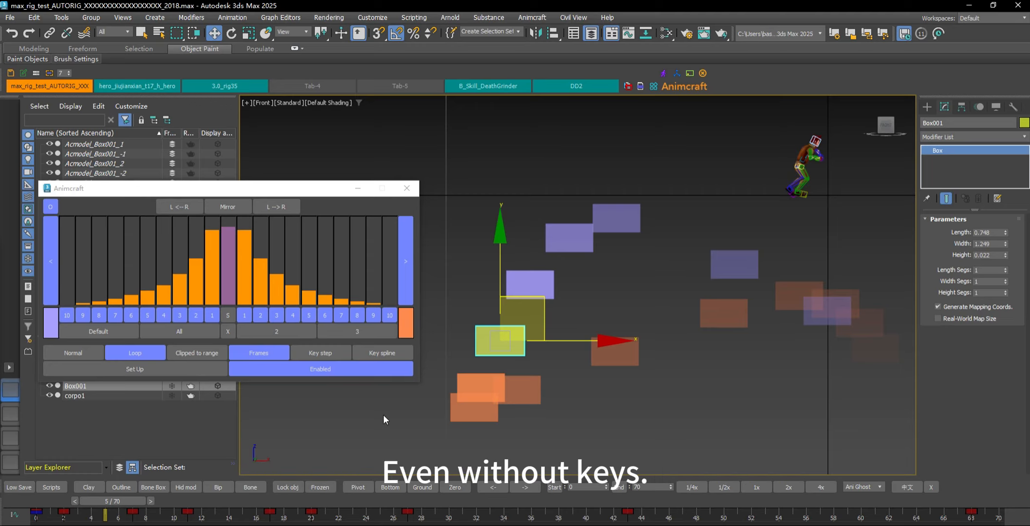
left_click(315, 351)
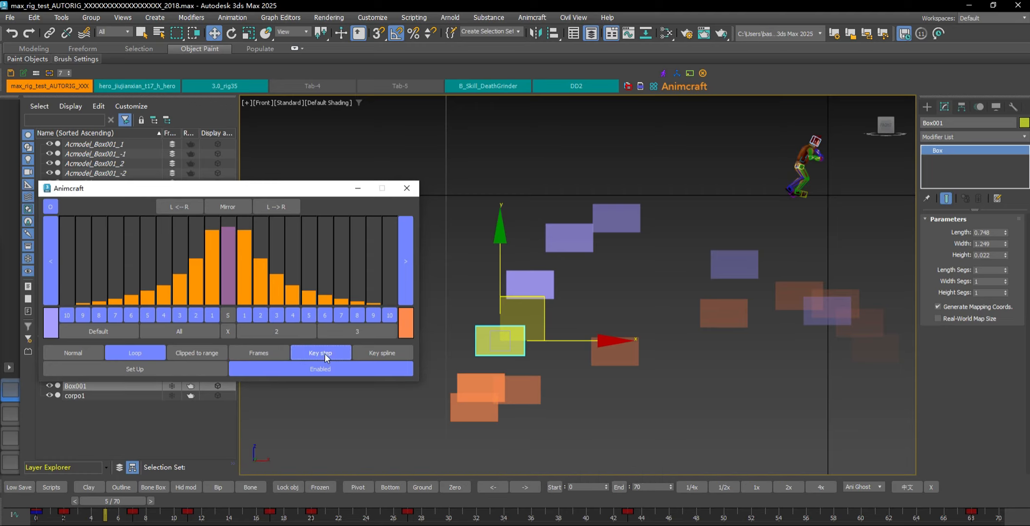
- Apply the Key step display to the box's ghosts and scrub the animation to frame 4, then forward to frame 17
left_click(168, 366)
middle_click_drag(698, 389, 641, 404)
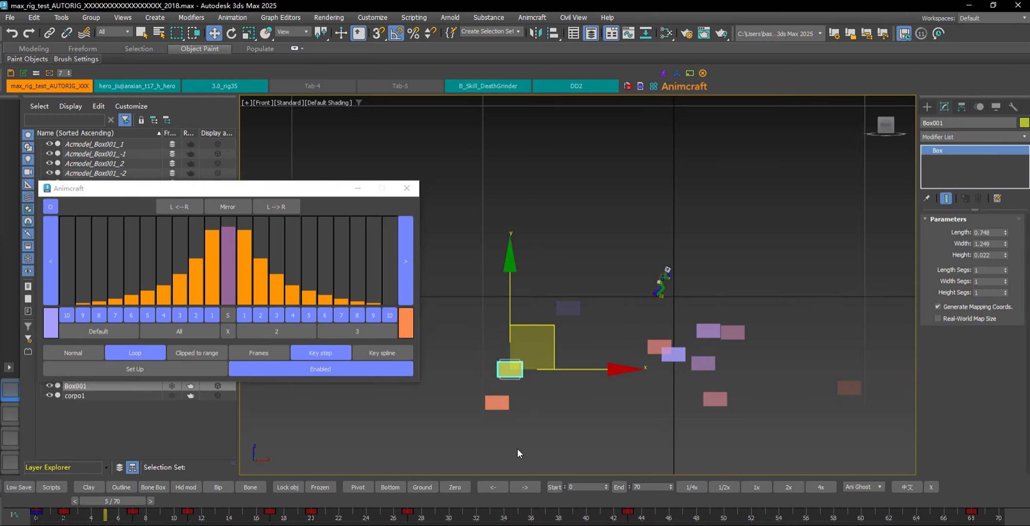
mouse_move(127, 507)
left_mouse_down()
mouse_move(144, 500)
mouse_move(83, 505)
mouse_move(117, 499)
left_mouse_up()
middle_click_drag(470, 432, 554, 378)
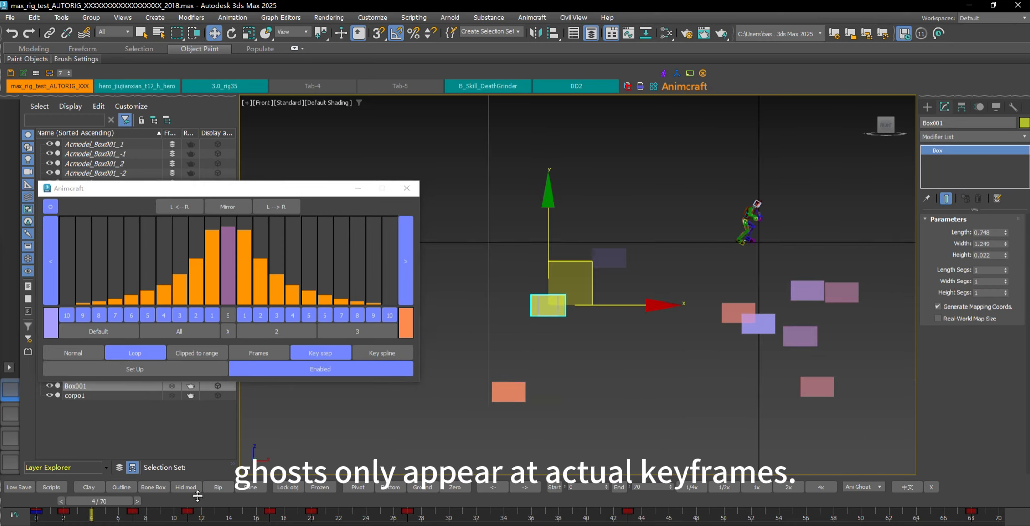
left_click_drag(100, 501, 294, 498)
key("w")
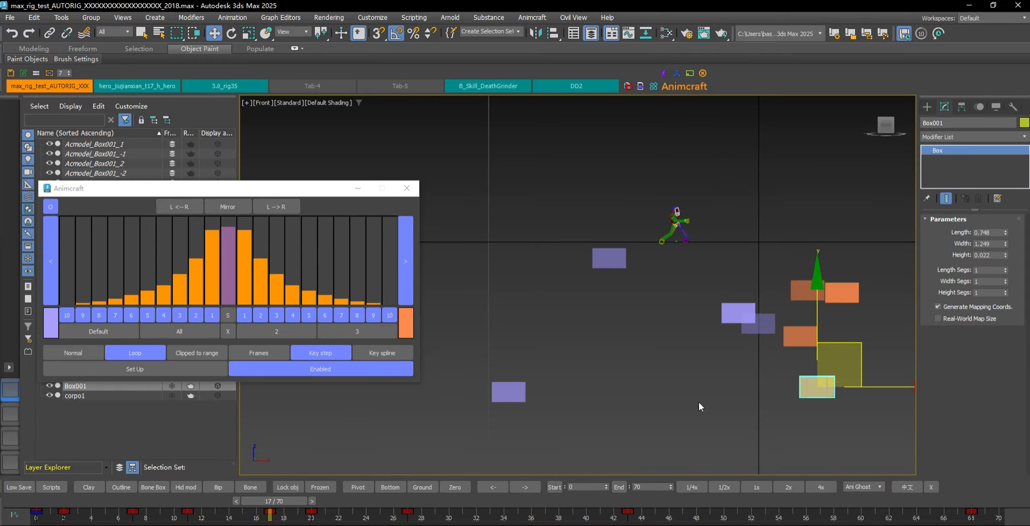
- Scrub the animation forward to frame 58 and switch the ghosts from Loop to Normal mode
middle_click_drag(699, 403, 550, 426)
left_click_drag(288, 501, 475, 501)
left_click_drag(629, 496, 829, 497)
key("w")
scroll(678, 419, "down", 5)
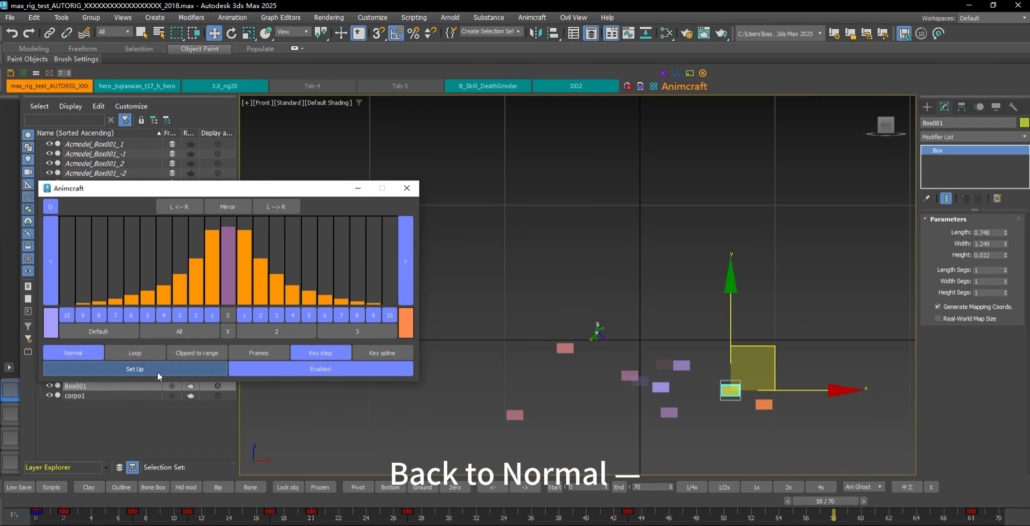
middle_click_drag(653, 439, 518, 426)
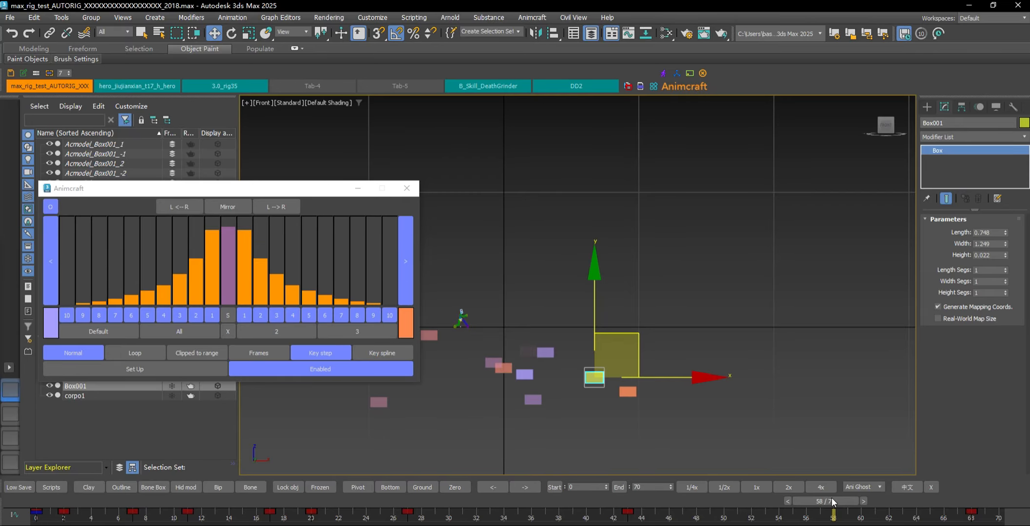
- Scrub the animation back to frame 4, to frame 7 and back to frame 4 to examine the Key step ghosts in Normal mode
left_click_drag(831, 499, 112, 508)
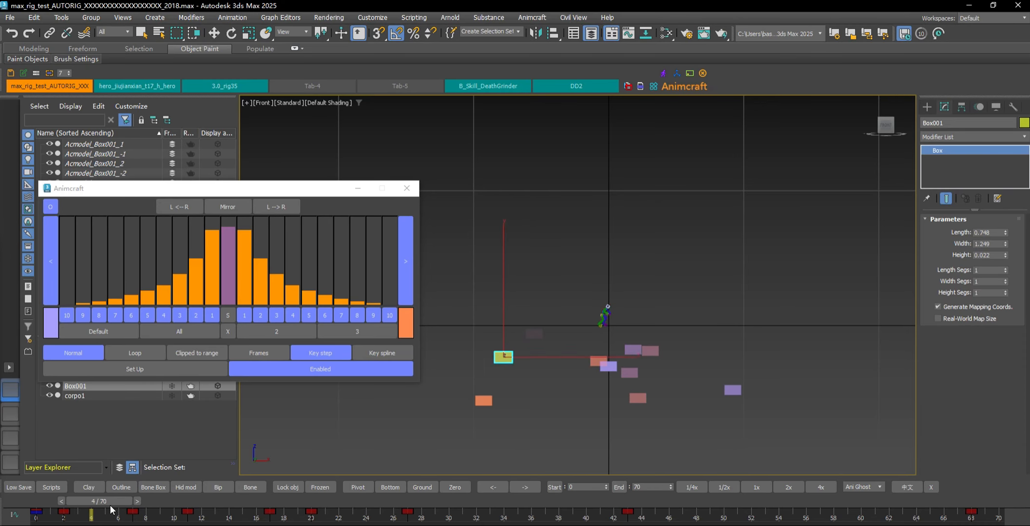
key("w")
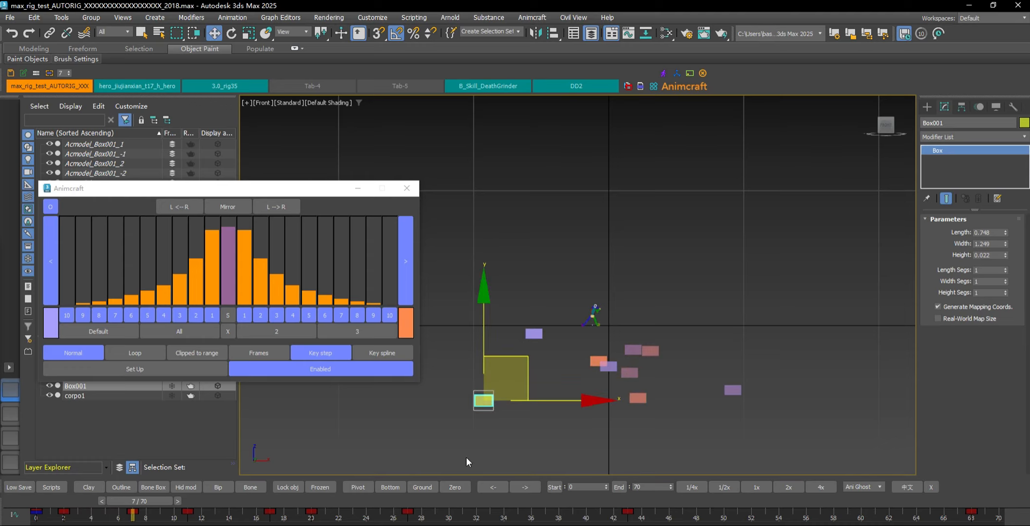
scroll(505, 397, "up", 2)
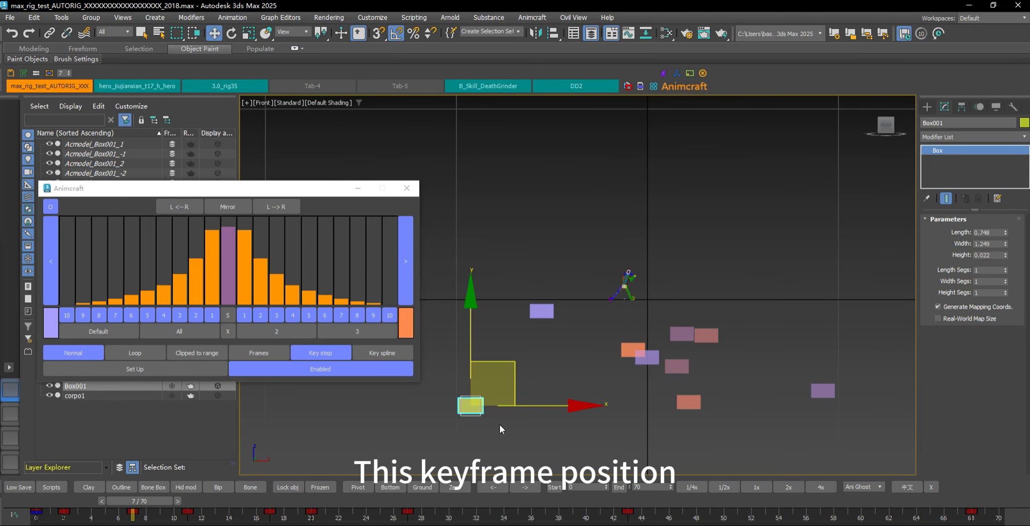
left_click_drag(145, 505, 121, 504)
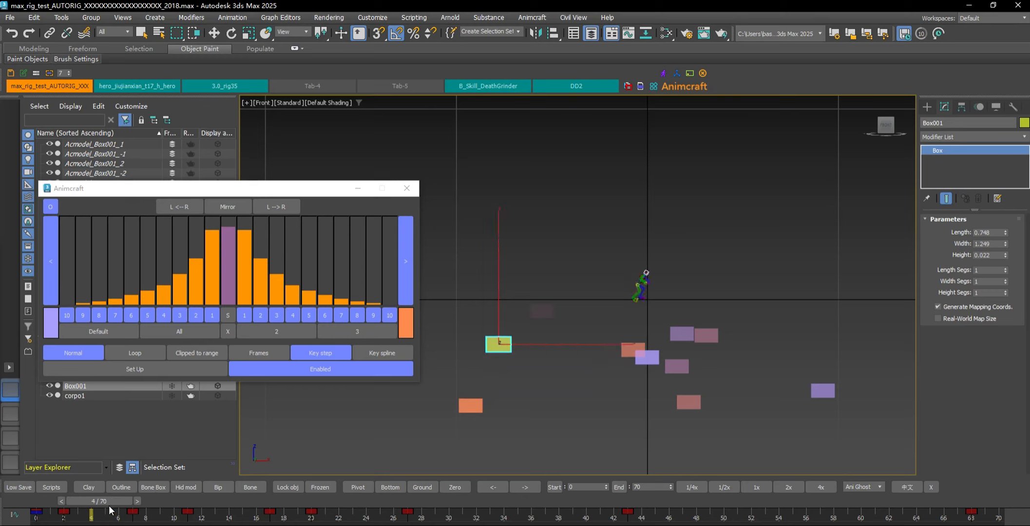
key("w")
scroll(496, 418, "up", 2)
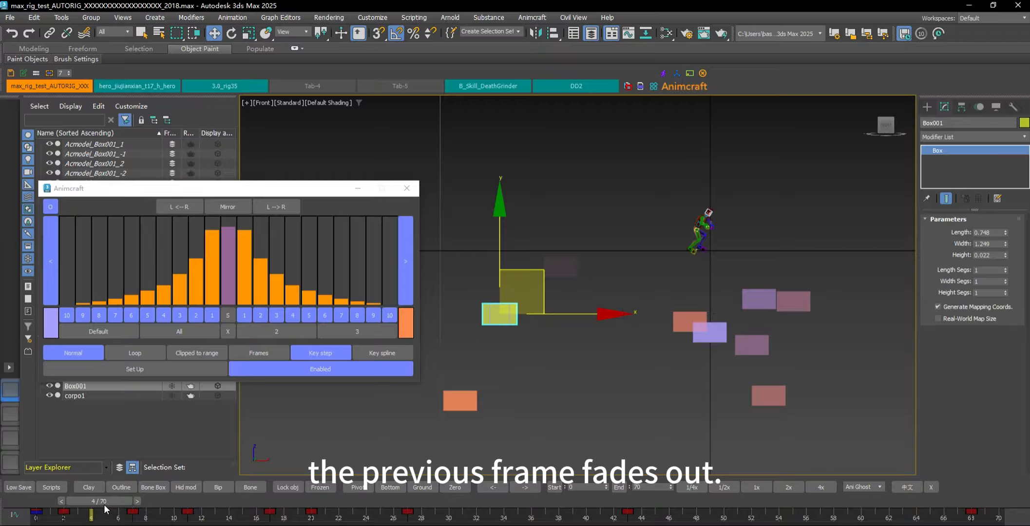
- Scrub the animation to frame 8 and switch the ghost display from Key step to Key spline
left_click_drag(112, 503, 164, 504)
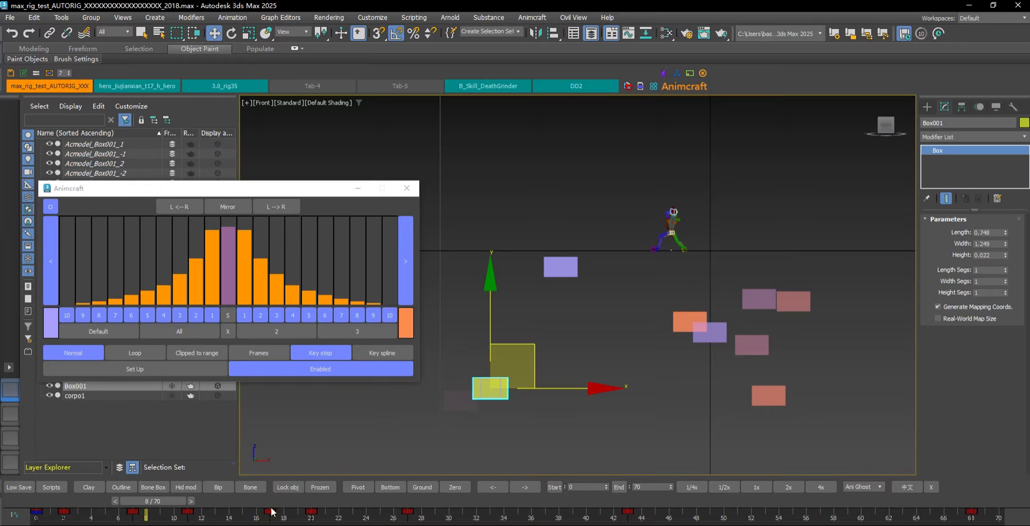
mouse_move(165, 502)
left_mouse_down()
mouse_move(221, 503)
mouse_move(166, 503)
left_mouse_up()
key("w")
left_click(146, 371)
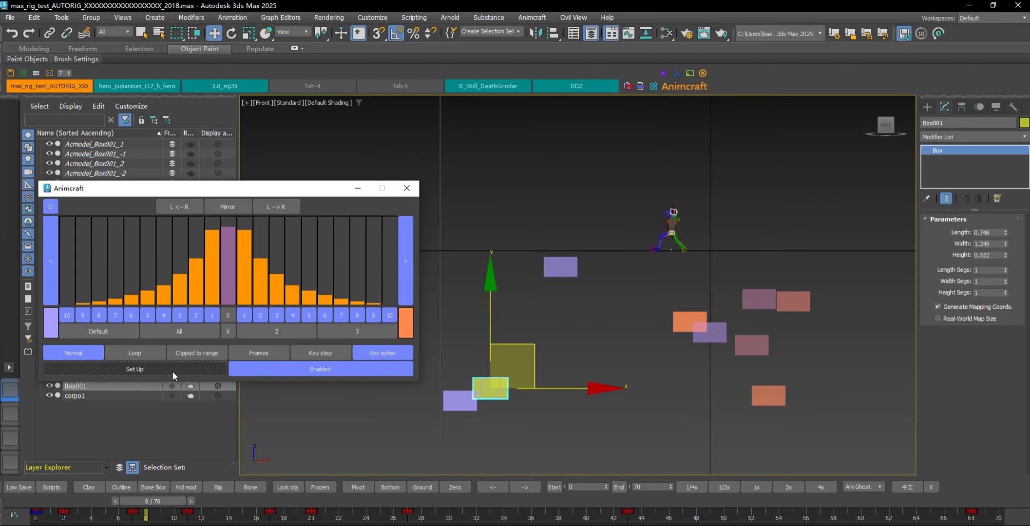
- Scrub the animation to frame 4 and forward to frame 56 to examine the Key spline ghosts' fading
left_click_drag(152, 501, 98, 504)
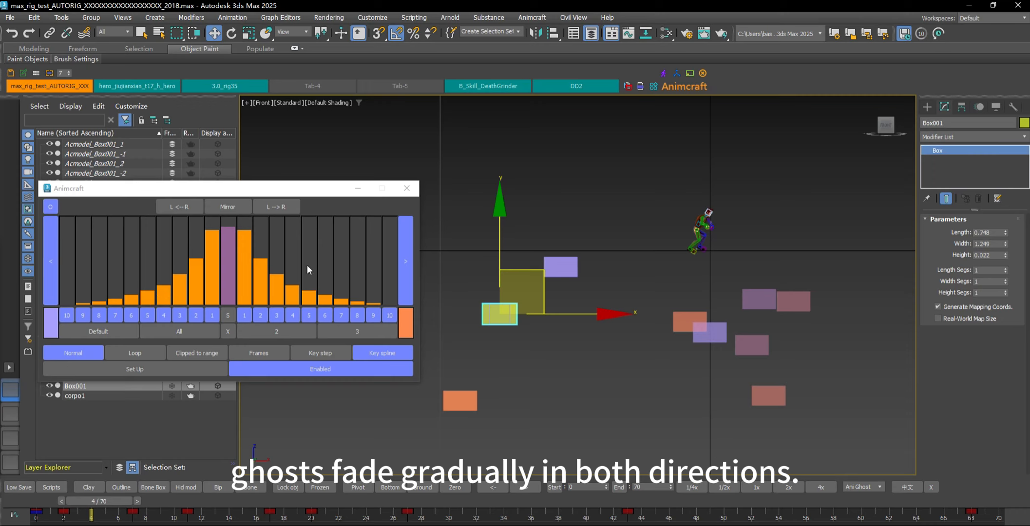
left_click_drag(127, 496, 493, 487)
left_click_drag(606, 482, 824, 485)
key("w")
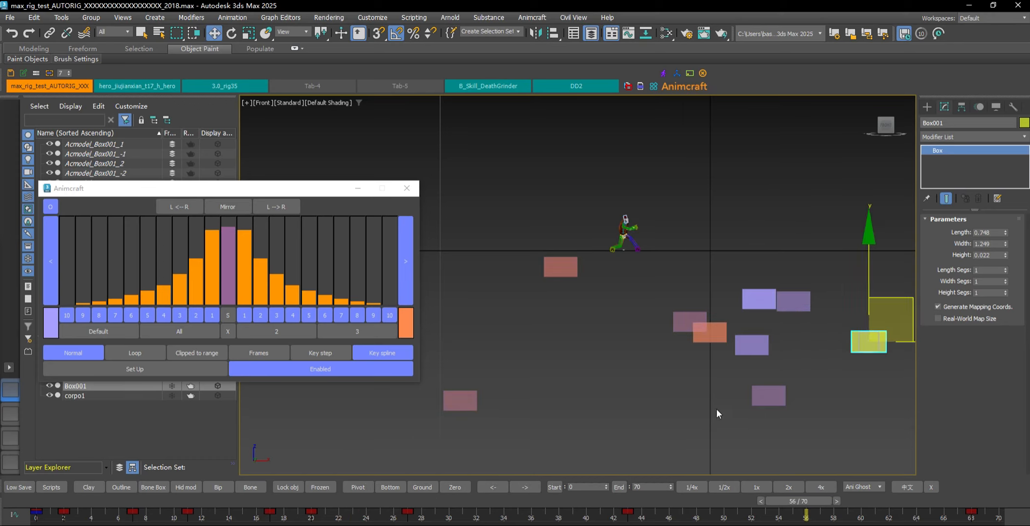
middle_click_drag(717, 409, 495, 425)
- Scrub the animation back to frame 14 and on to frame 18 to compare the colors of the previous and next key ghosts
left_click_drag(791, 502, 285, 491)
key("w")
scroll(480, 447, "up", 2)
middle_click_drag(479, 447, 799, 444)
left_click_drag(287, 501, 235, 507)
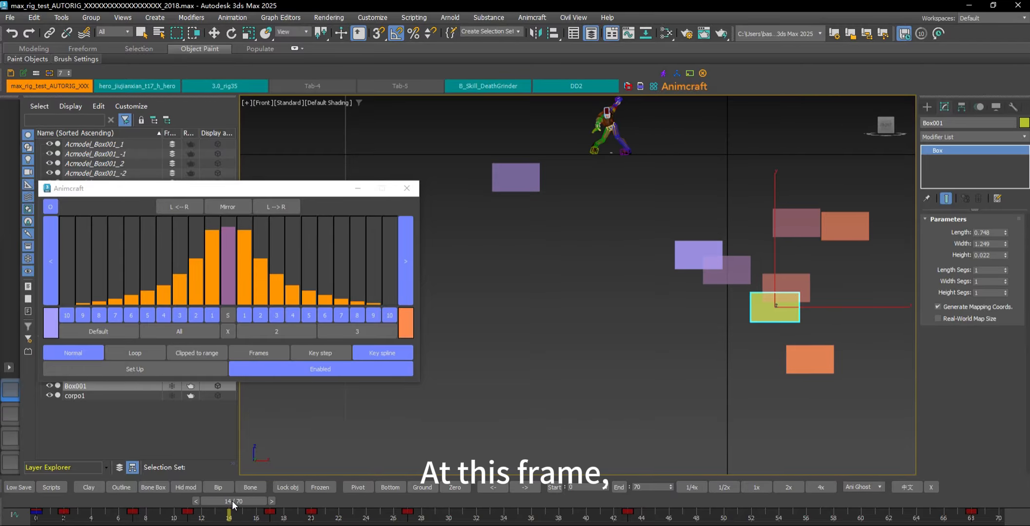
key("w")
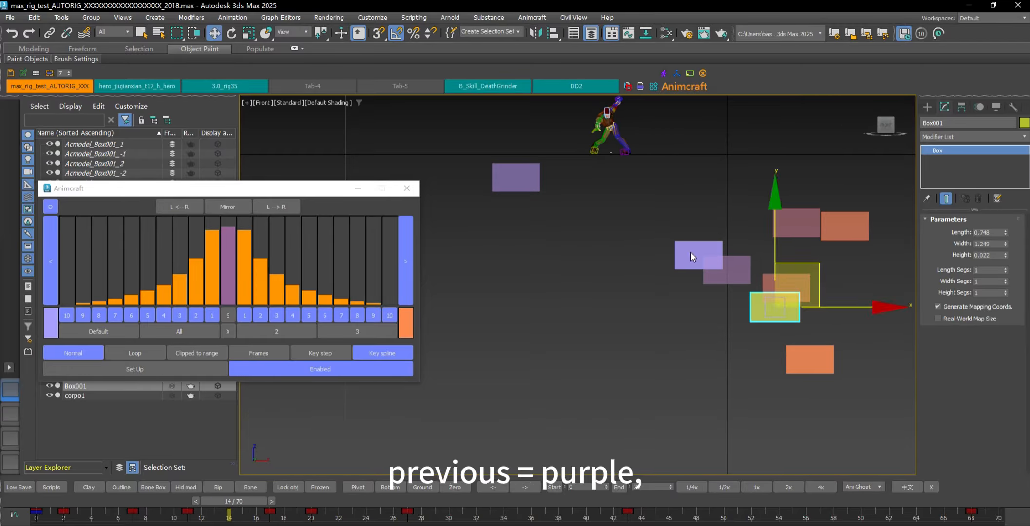
left_click_drag(239, 504, 296, 503)
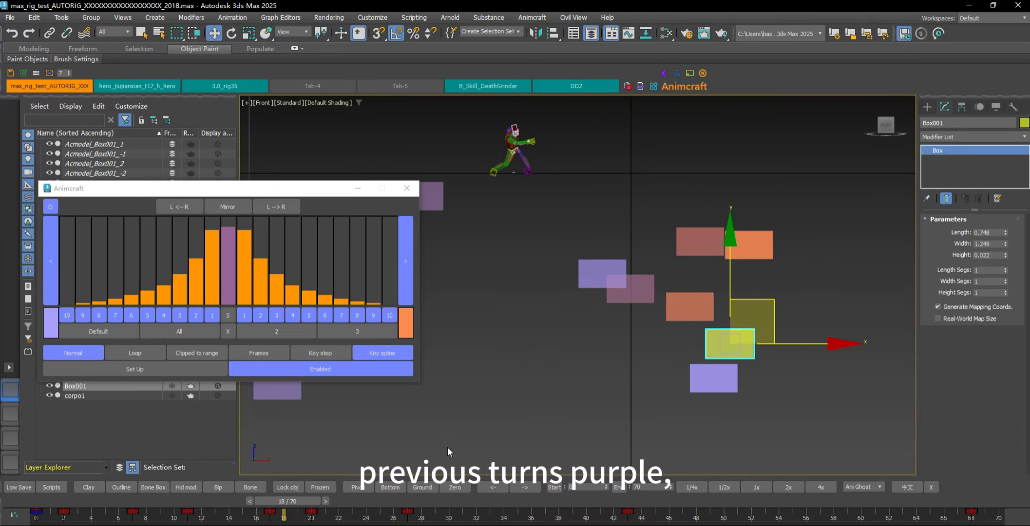
- Scrub the animation back to frame 3, switch the ghost display to Frames, and scrub forward to frame 9
left_click_drag(298, 505, 85, 500)
key("w")
middle_click_drag(460, 426, 623, 430)
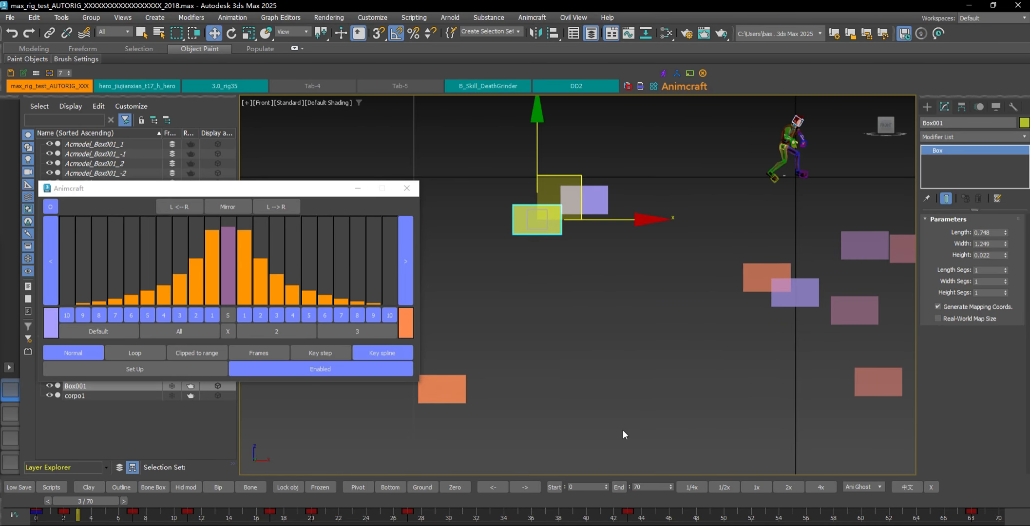
scroll(623, 430, "down", 3)
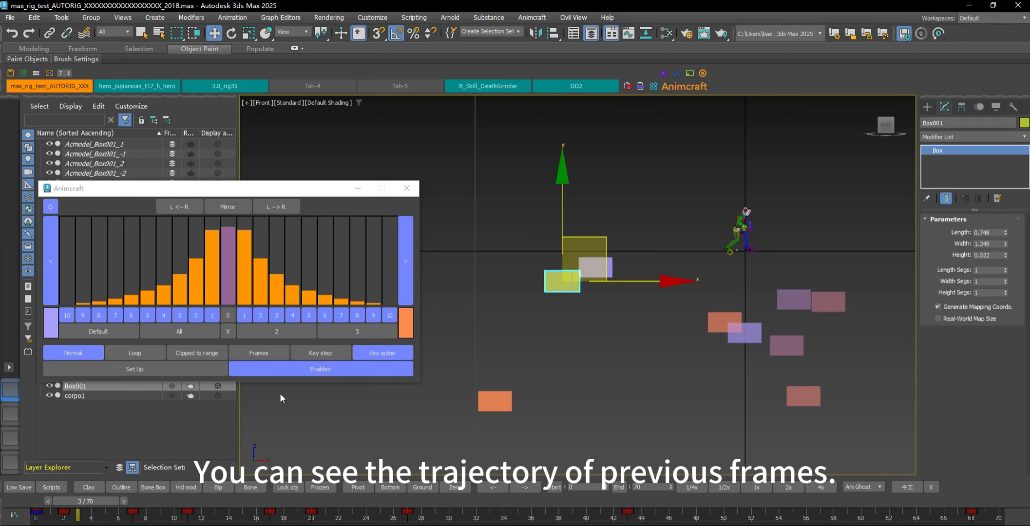
left_click(255, 355)
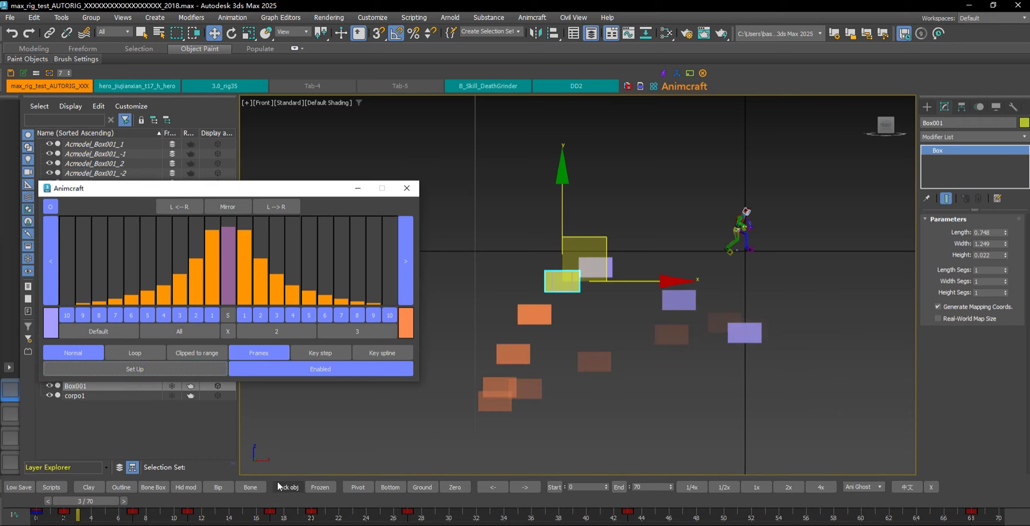
left_click_drag(52, 503, 163, 490)
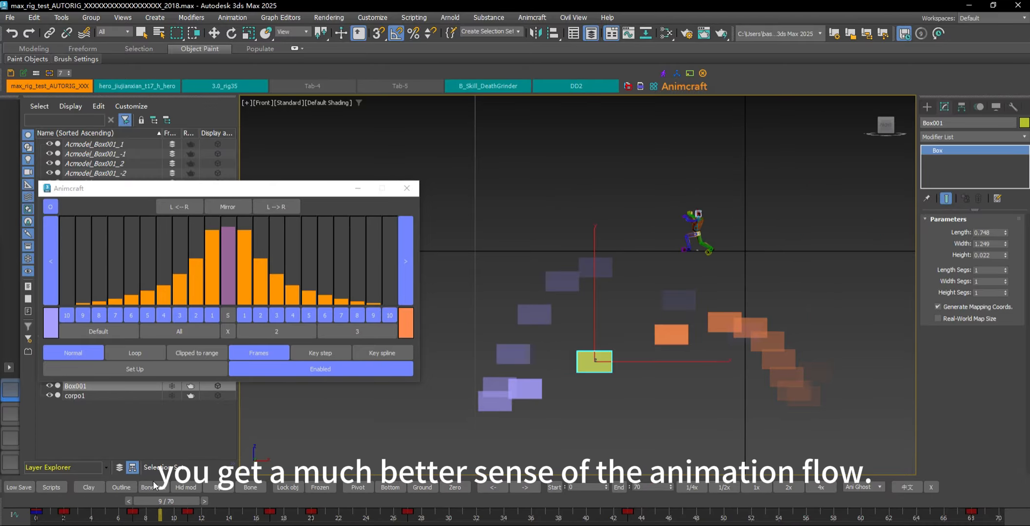
key("w")
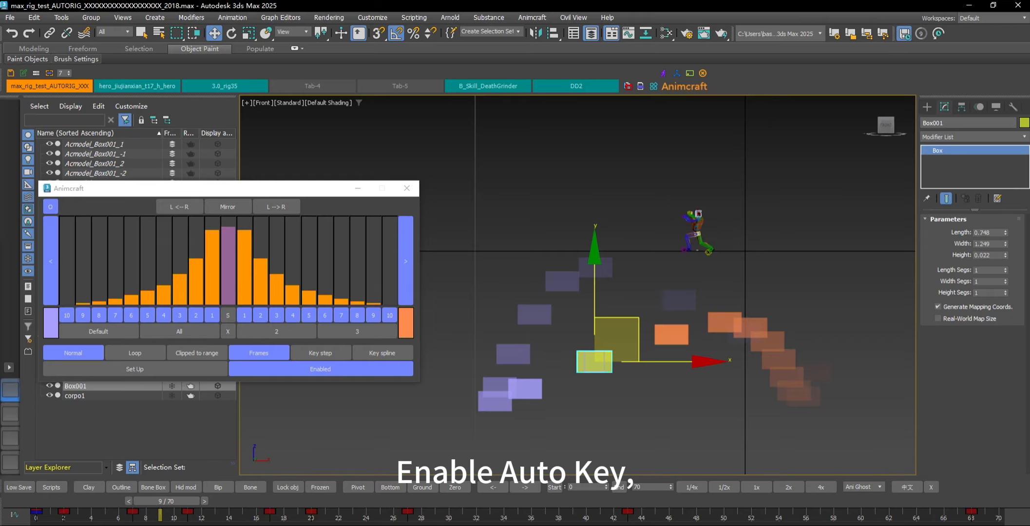
- Enable Auto Key and move the box down and to the right at frame 9
left_click(896, 520)
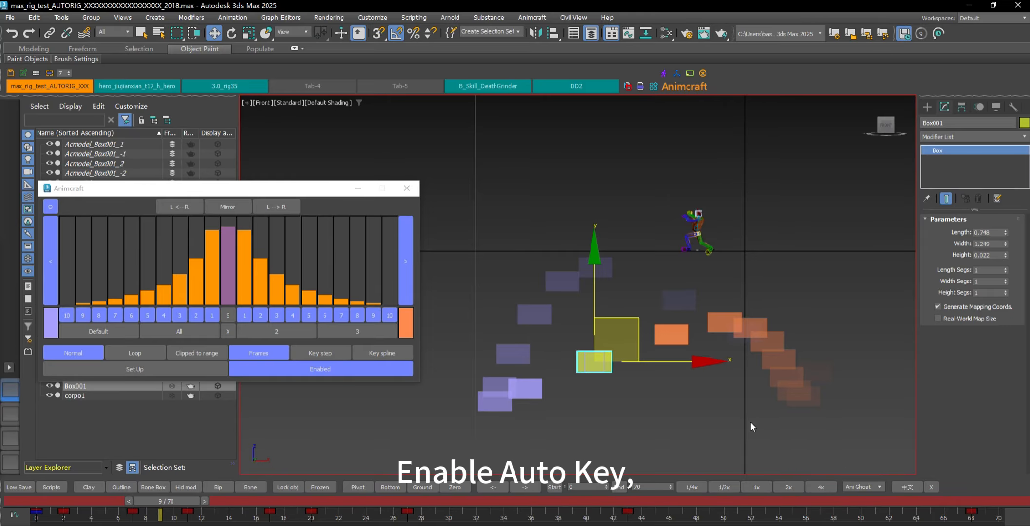
scroll(663, 380, "up", 3)
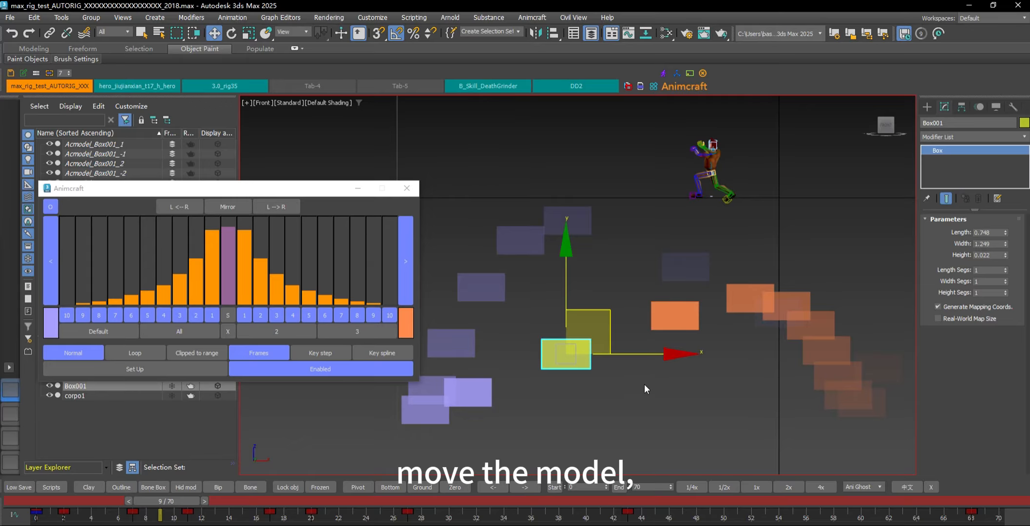
left_click_drag(609, 311, 702, 376)
mouse_move(177, 505)
left_mouse_down()
mouse_move(143, 507)
mouse_move(196, 507)
mouse_move(170, 507)
left_mouse_up()
key("w")
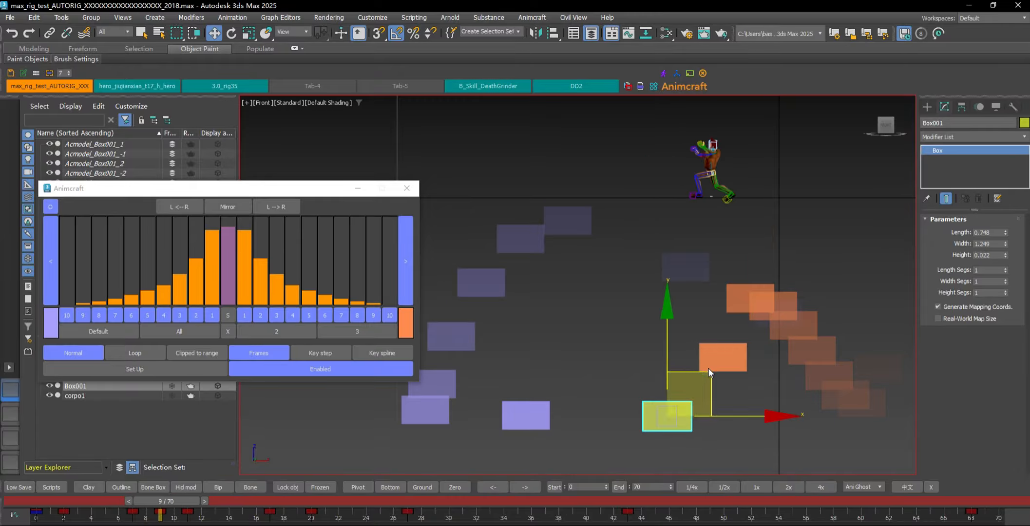
- Move the box back up and to the left at frame 9, and scrub to frame 10 to check its ghost trajectory
left_click_drag(709, 369, 601, 263)
left_click_drag(162, 502, 181, 488)
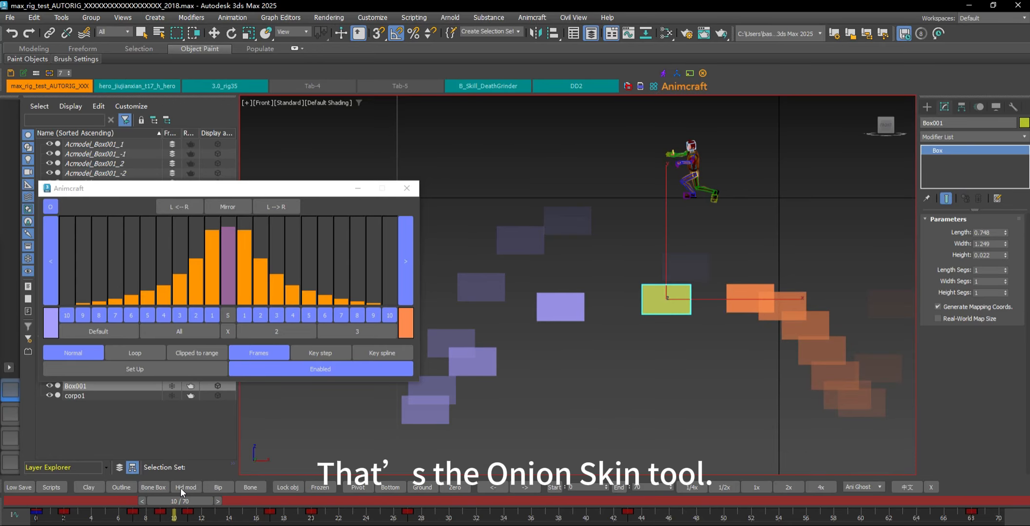
key("w")
scroll(704, 426, "down", 2)
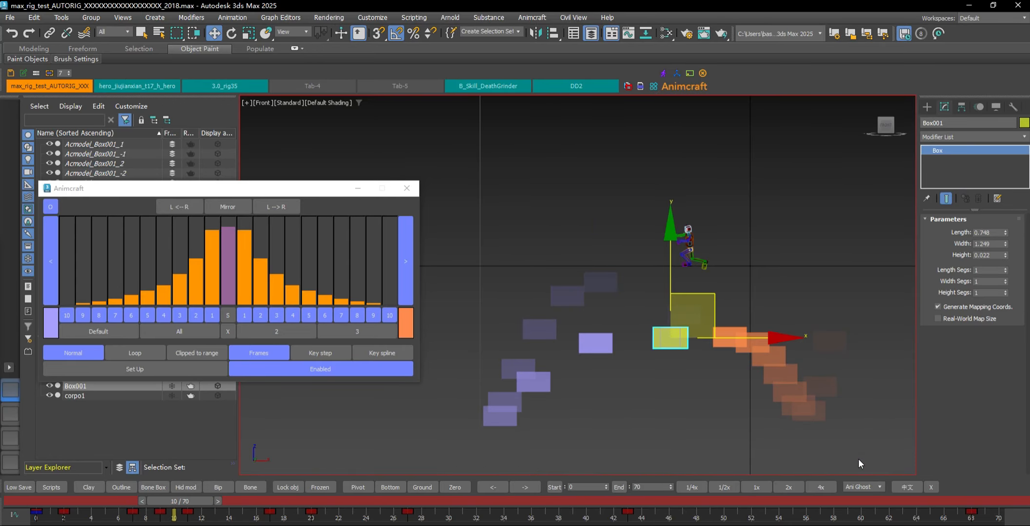